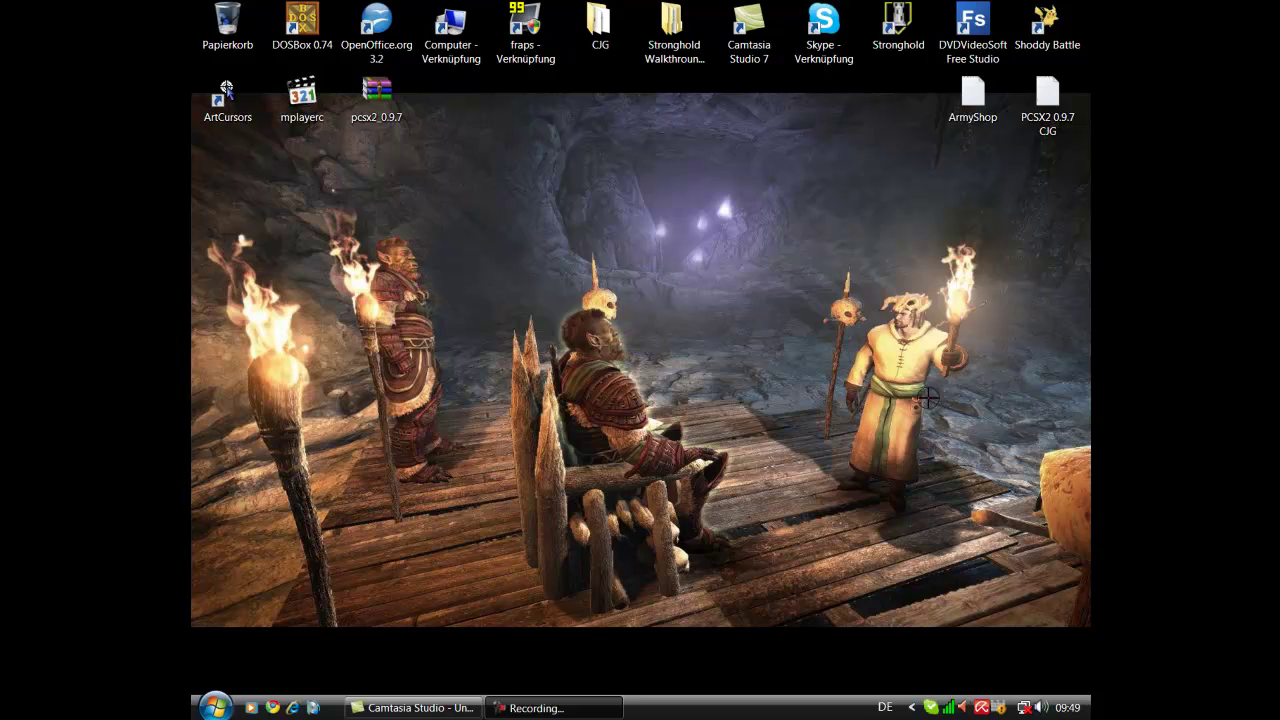
# Step: Copy the megaupload.com download link from the PCSX2 0.9.7 CJG text file on the desktop and close the file
pyautogui.click(272, 706)
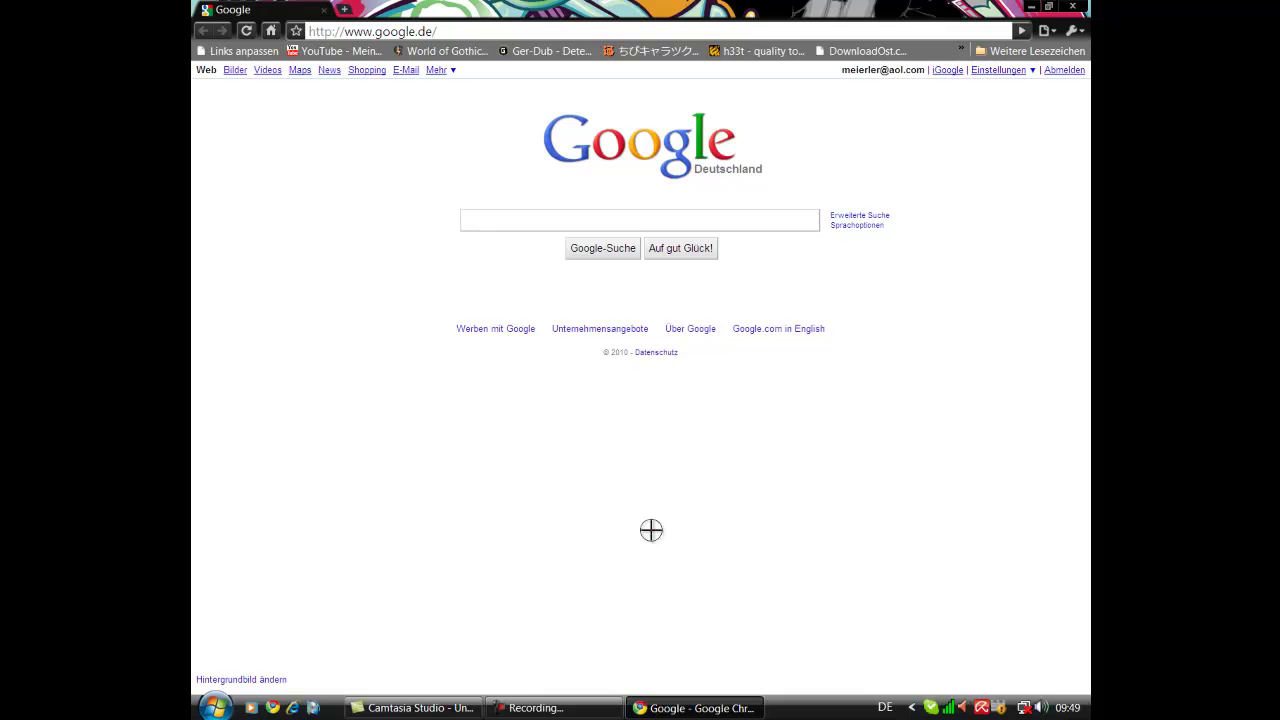
pyautogui.click(1027, 6)
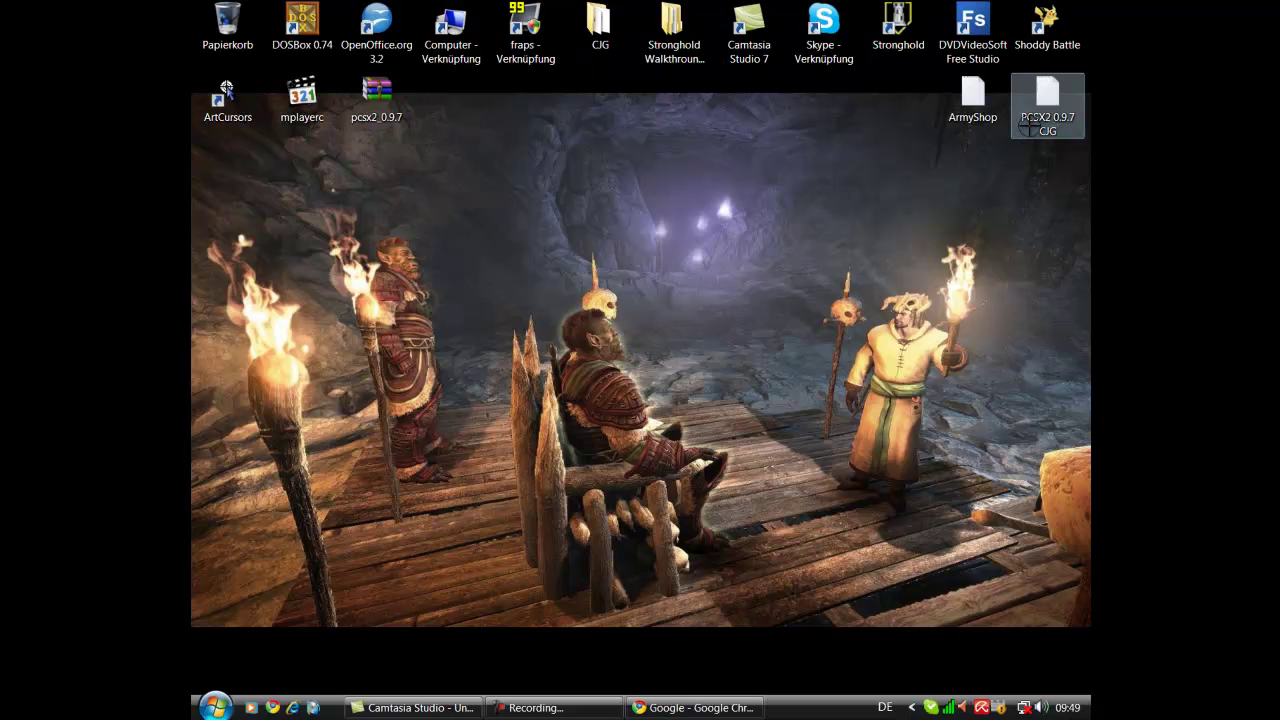
pyautogui.doubleClick(1047, 95)
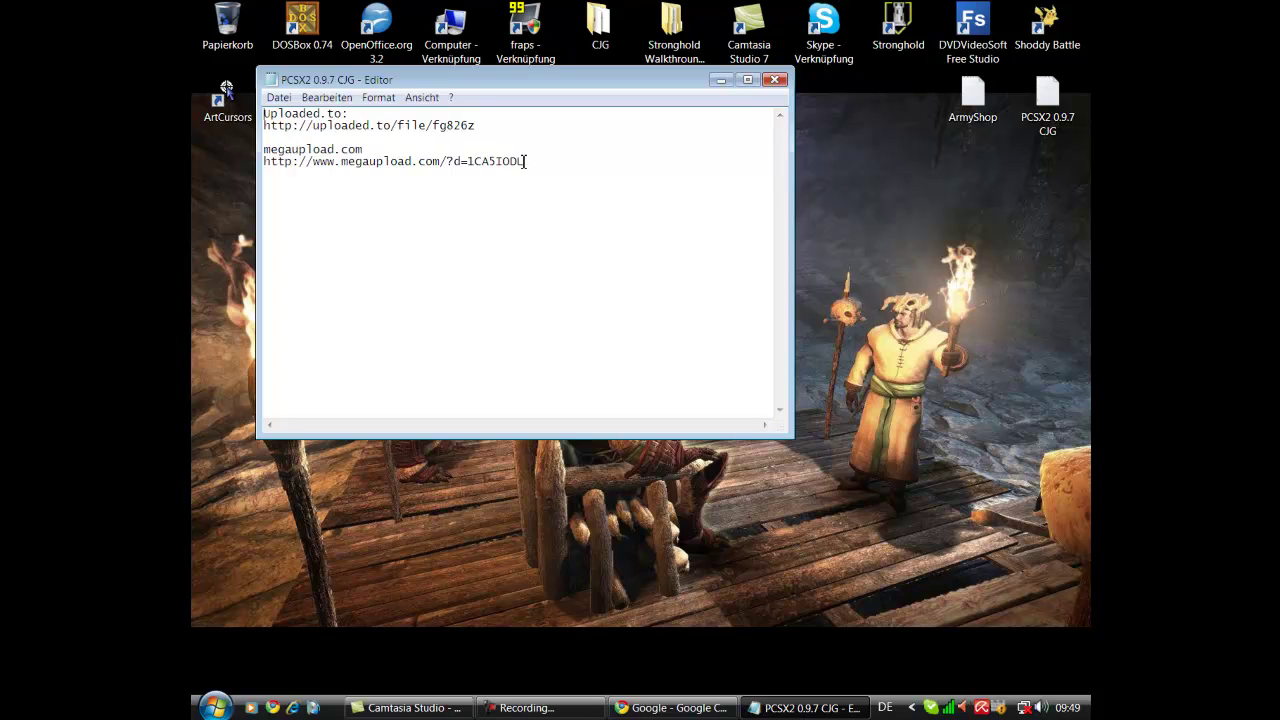
pyautogui.moveTo(494, 161); pyautogui.dragTo(310, 168)
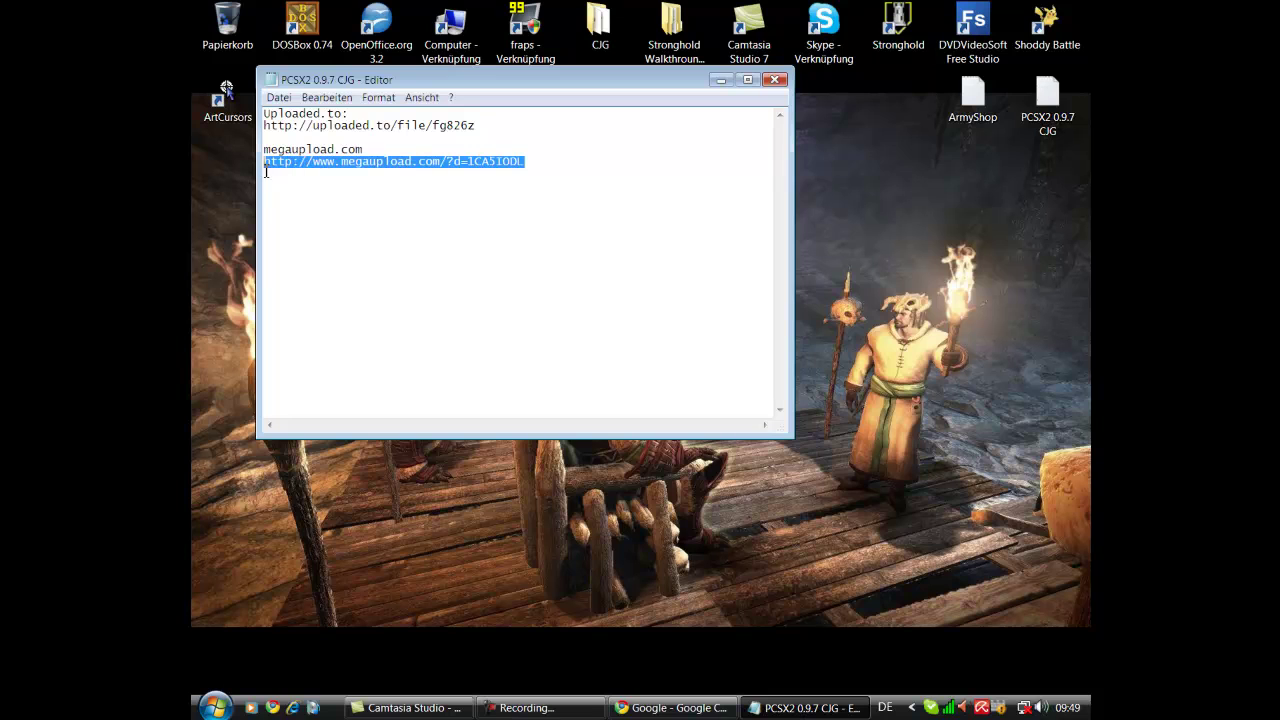
pyautogui.rightClick(281, 166)
pyautogui.click(351, 213)
pyautogui.click(775, 79)
# Step: Switch to Google Chrome, load the copied Megaupload link to view the pcsx2_0.9.7.7z download page, and close the browser
pyautogui.click(695, 708)
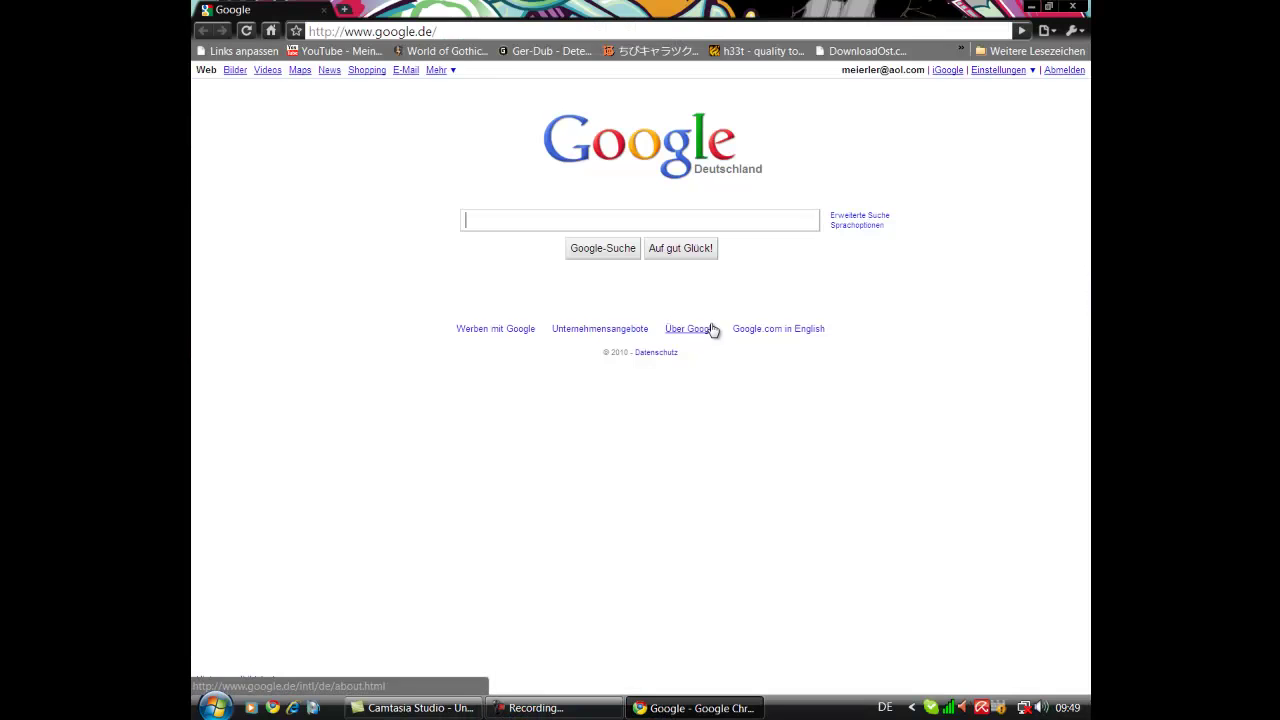
pyautogui.rightClick(518, 220)
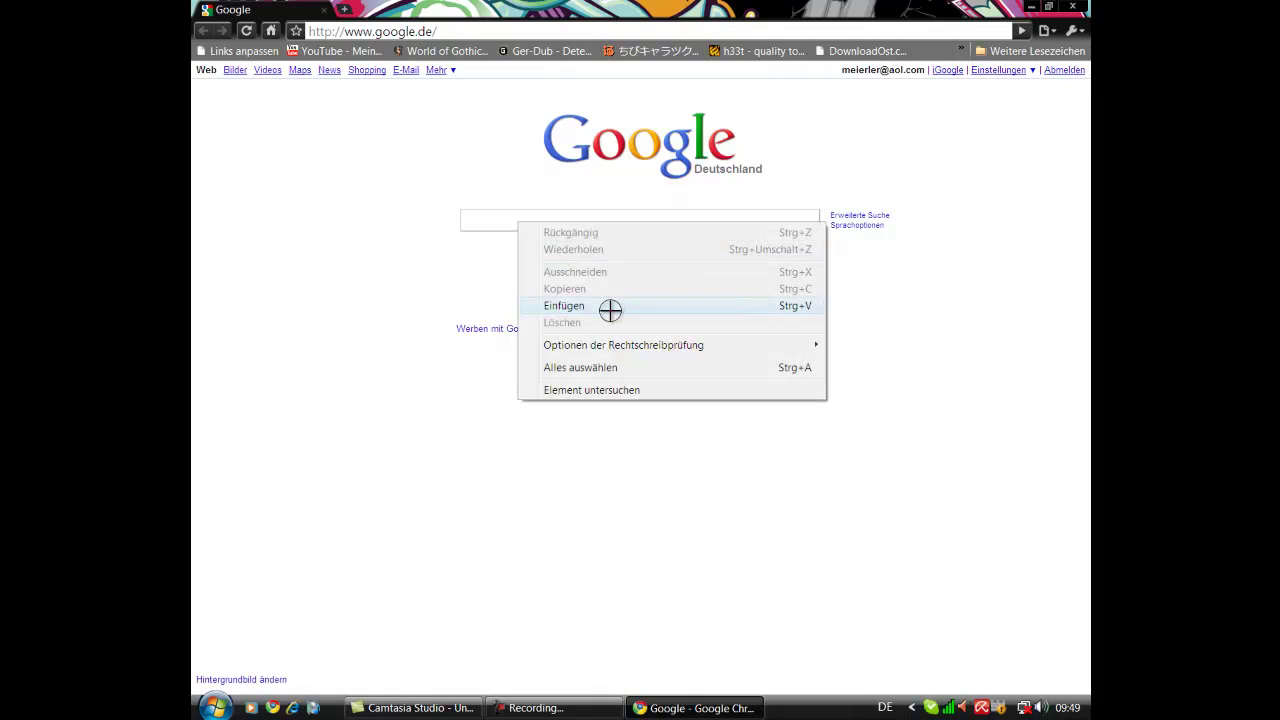
pyautogui.click(533, 32)
pyautogui.press('BackSpace')
pyautogui.rightClick(533, 32)
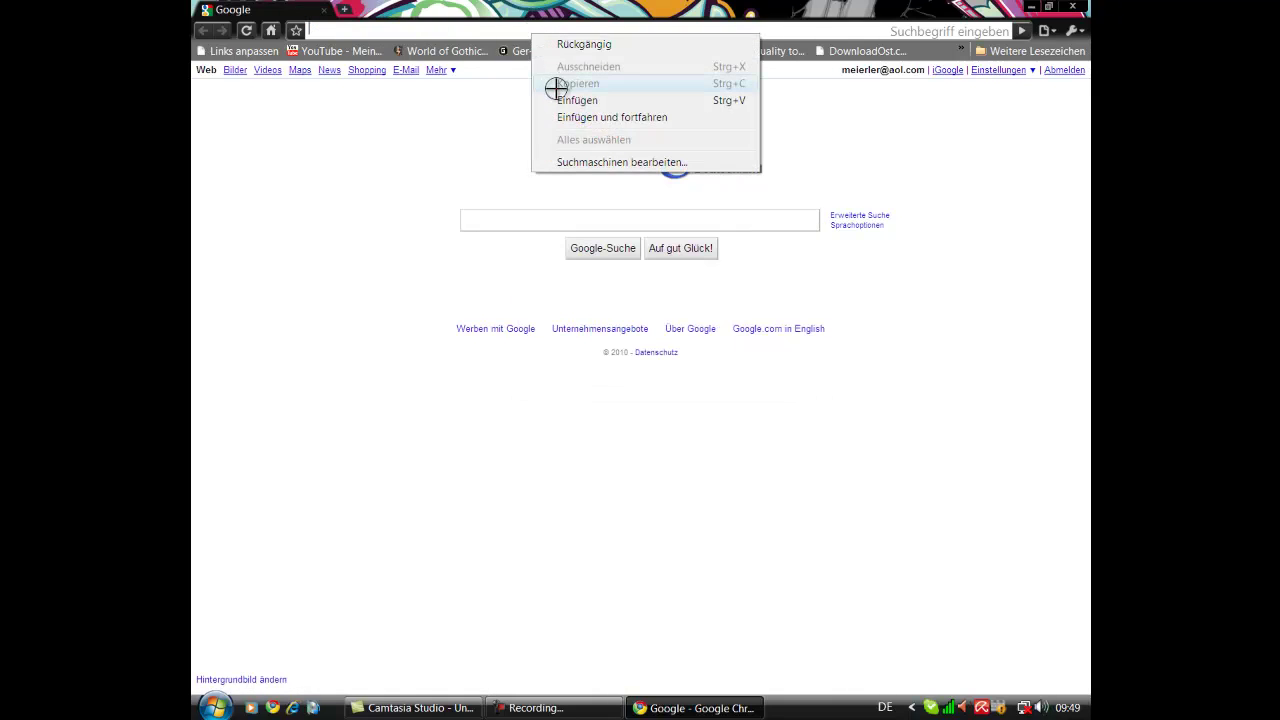
pyautogui.click(562, 100)
pyautogui.press('Return')
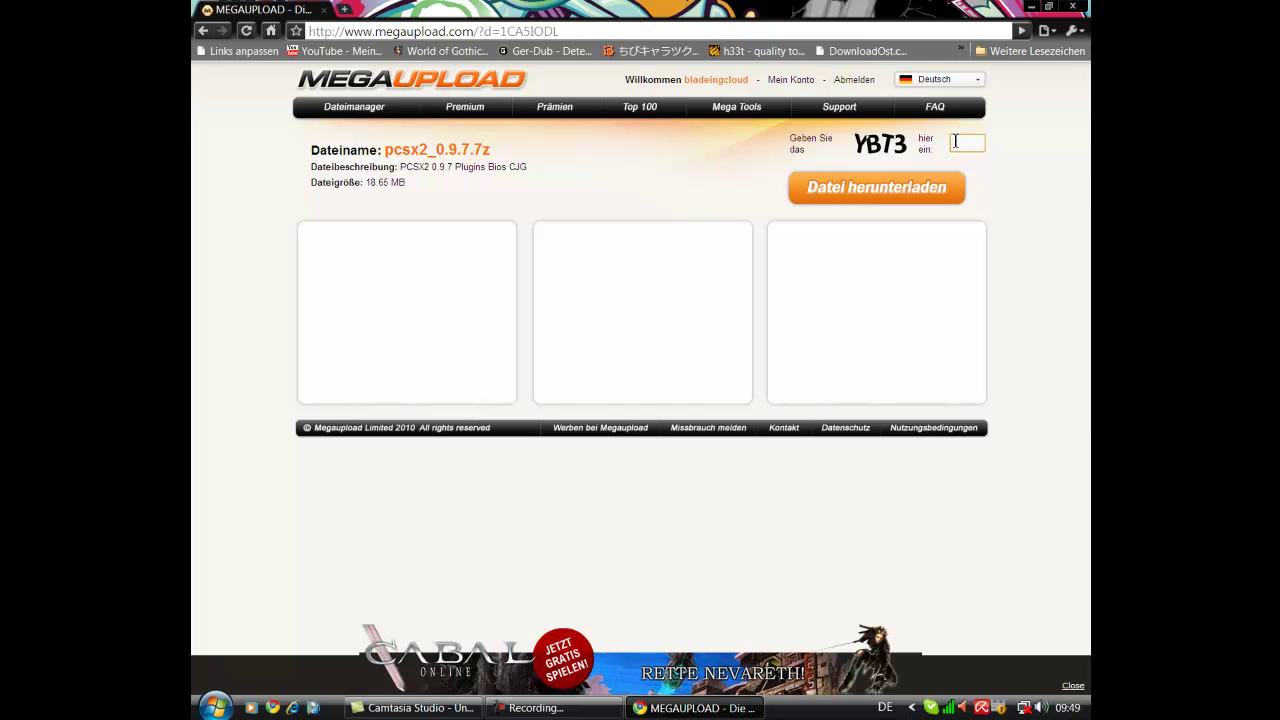
pyautogui.click(1072, 6)
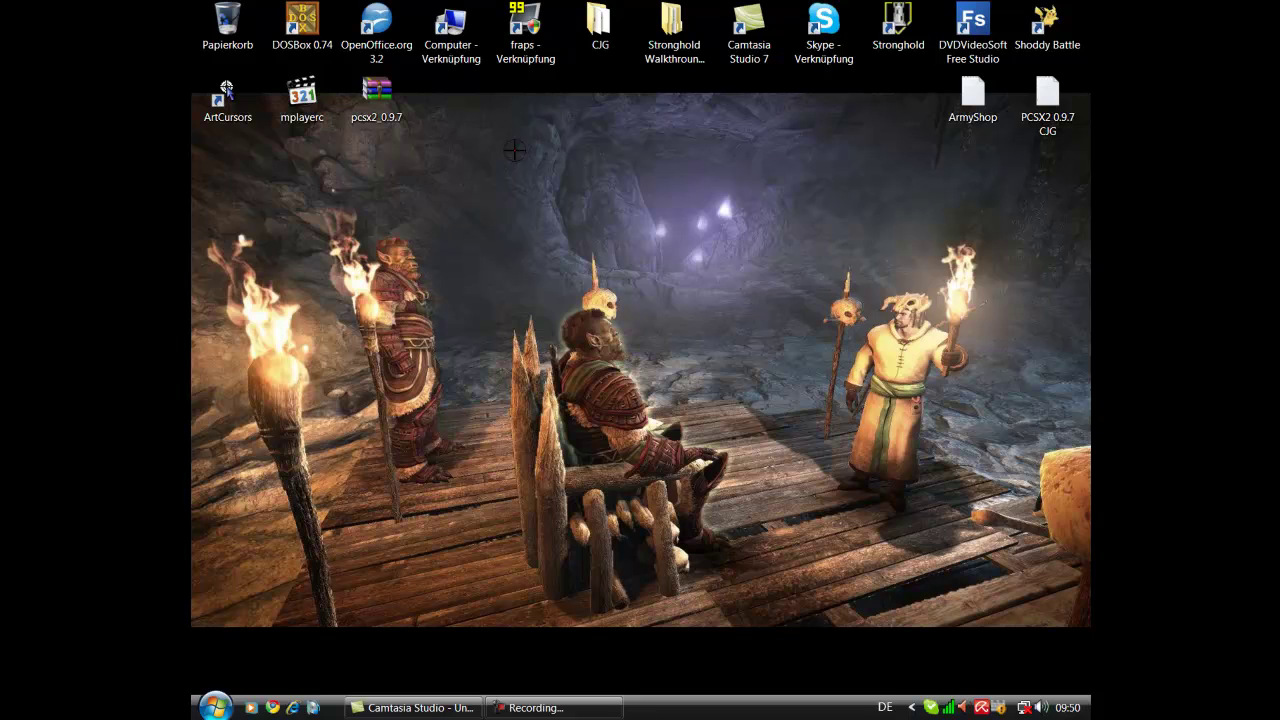
# Step: Extract the pcsx2_0.9.7 archive into its own folder on the desktop and open the extracted folder
pyautogui.moveTo(389, 104); pyautogui.dragTo(488, 603)
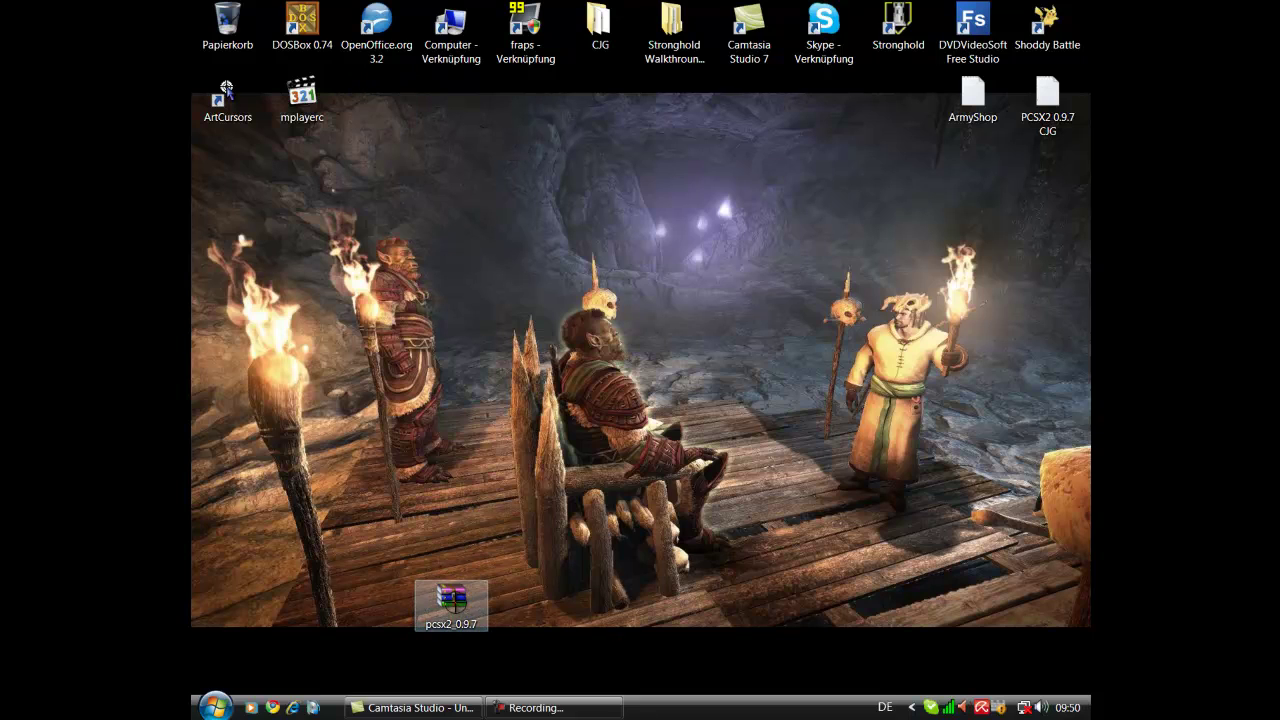
pyautogui.rightClick(418, 615)
pyautogui.click(505, 291)
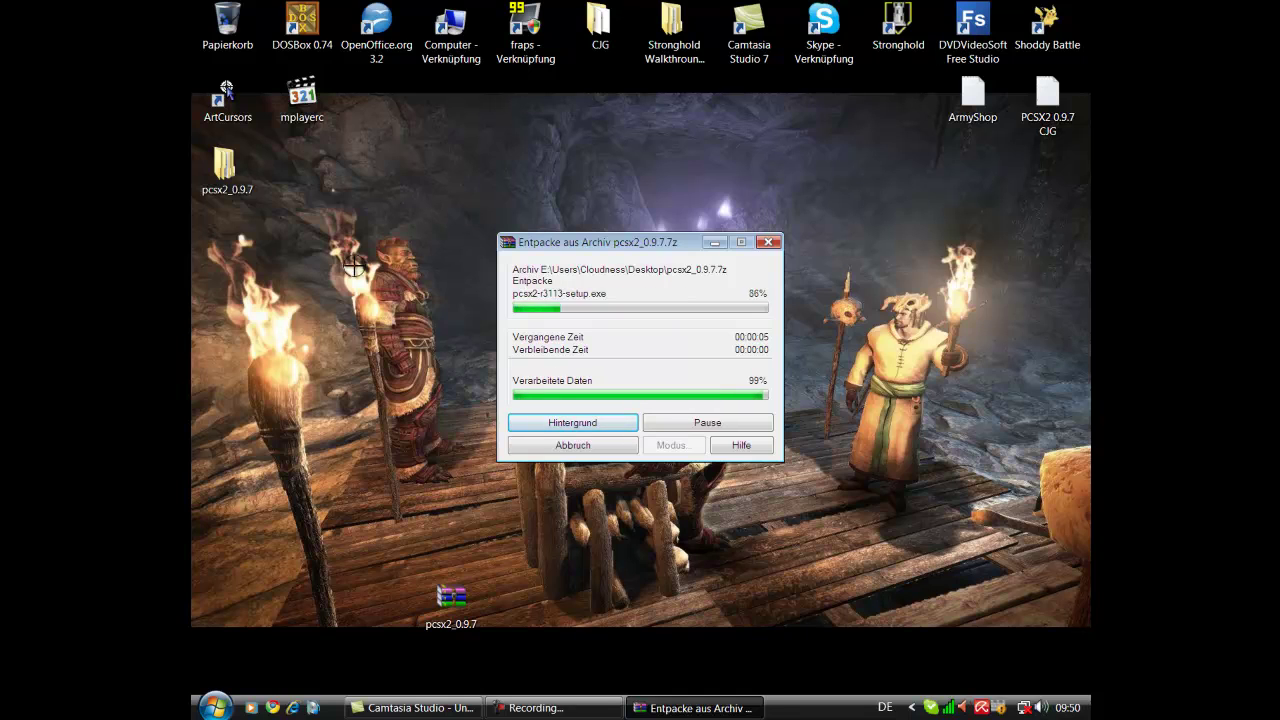
pyautogui.moveTo(481, 624); pyautogui.dragTo(405, 117)
pyautogui.moveTo(262, 178); pyautogui.dragTo(642, 180)
pyautogui.doubleClick(595, 163)
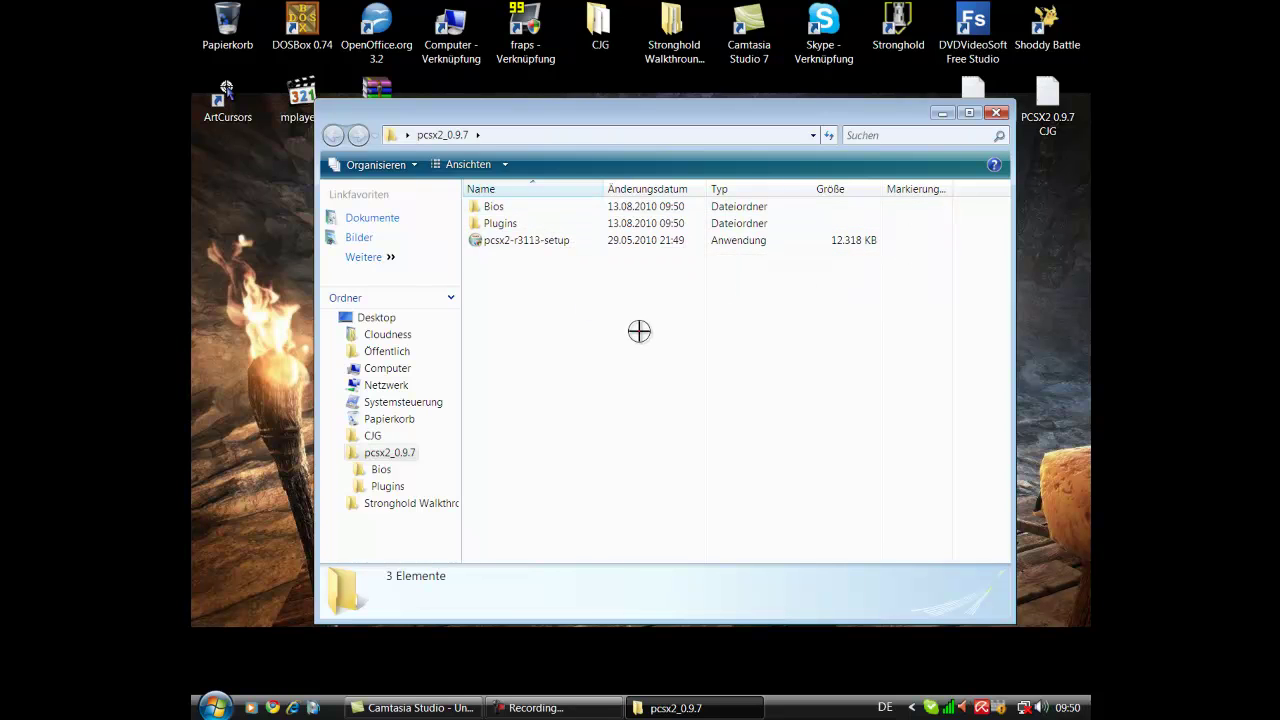
# Step: Install PCSX2 0.9.7 (r3113) from pcsx2-r3113-setup with the default components into E:\Program Files\PCSX2 0.9.7
pyautogui.rightClick(626, 241)
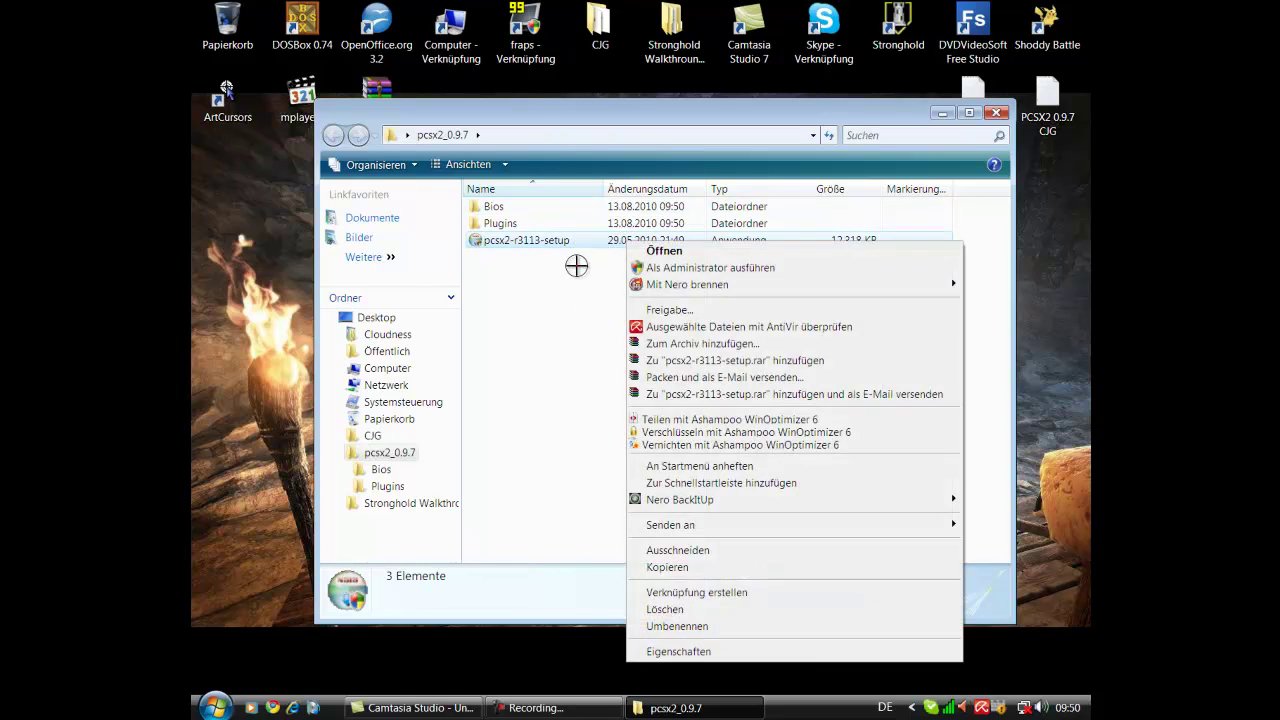
pyautogui.click(576, 265)
pyautogui.doubleClick(586, 245)
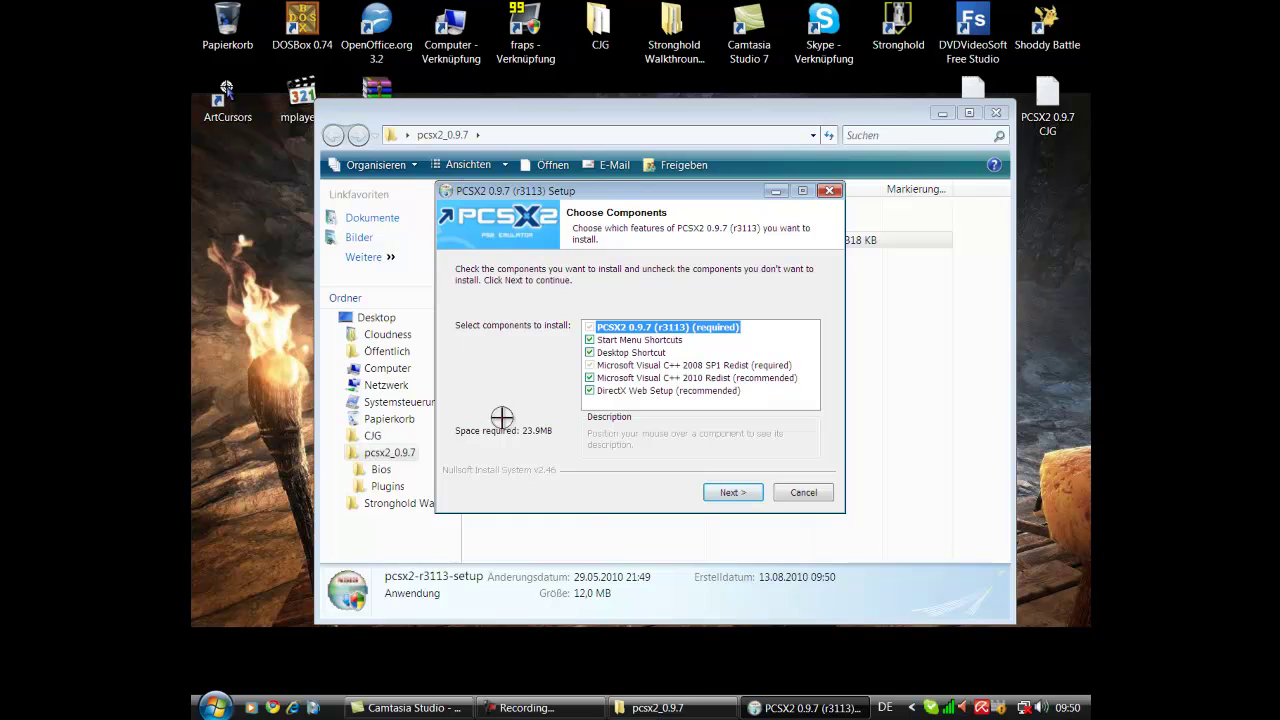
pyautogui.click(874, 116)
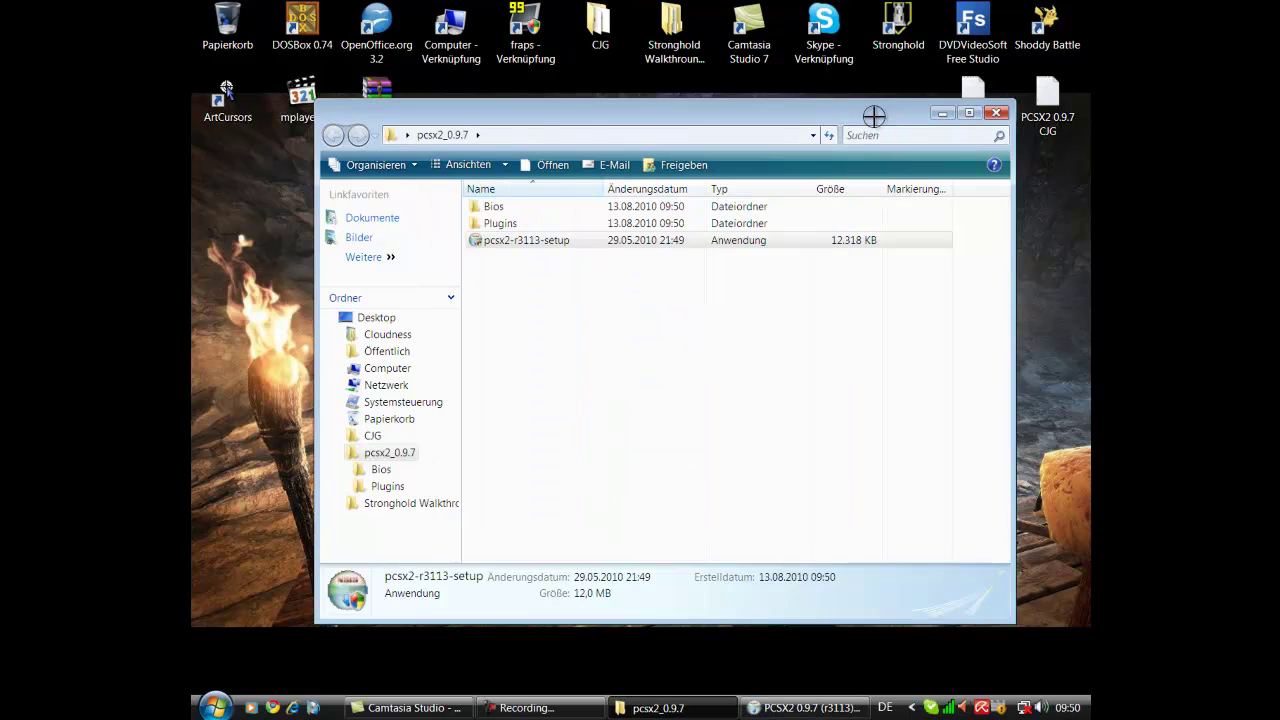
pyautogui.click(942, 113)
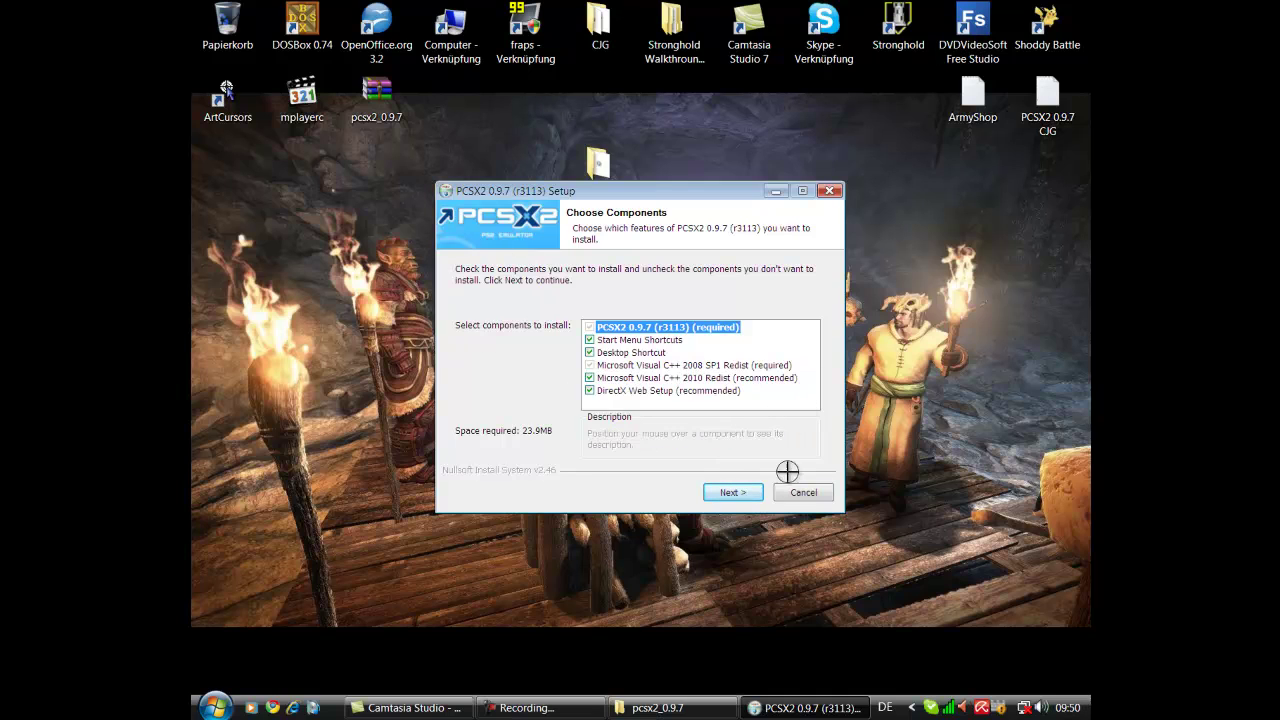
pyautogui.click(731, 490)
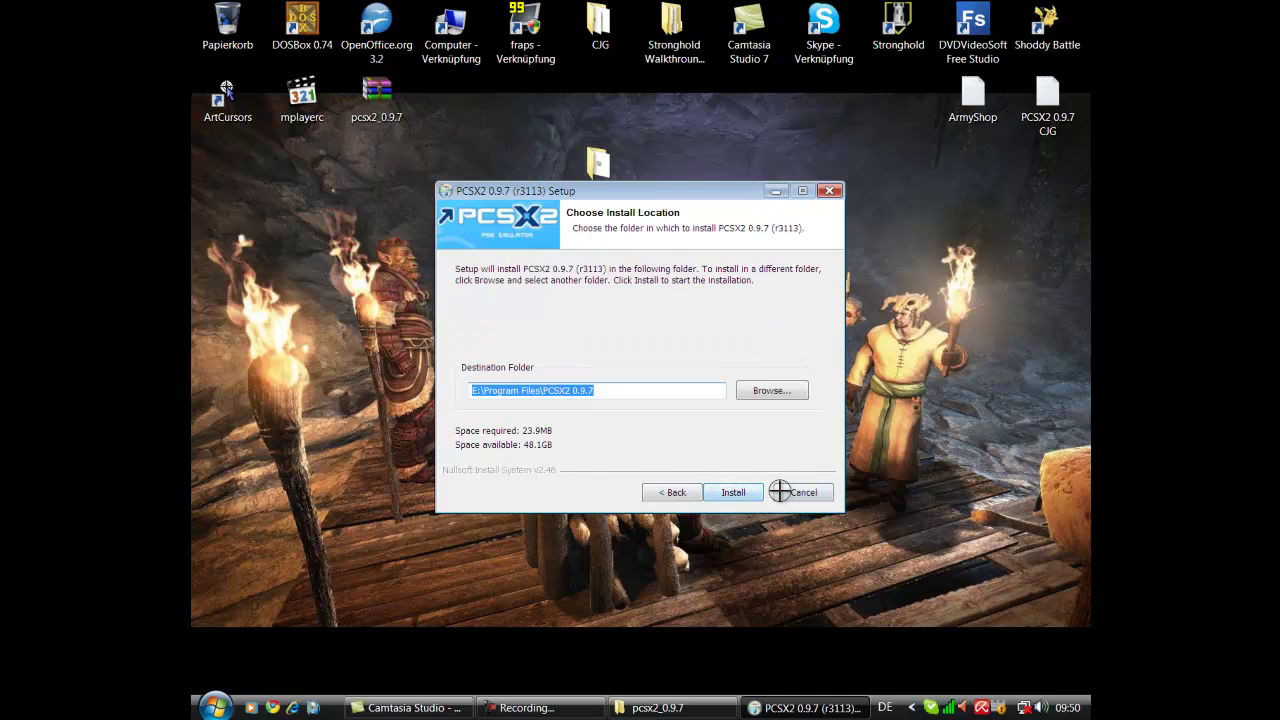
pyautogui.click(740, 491)
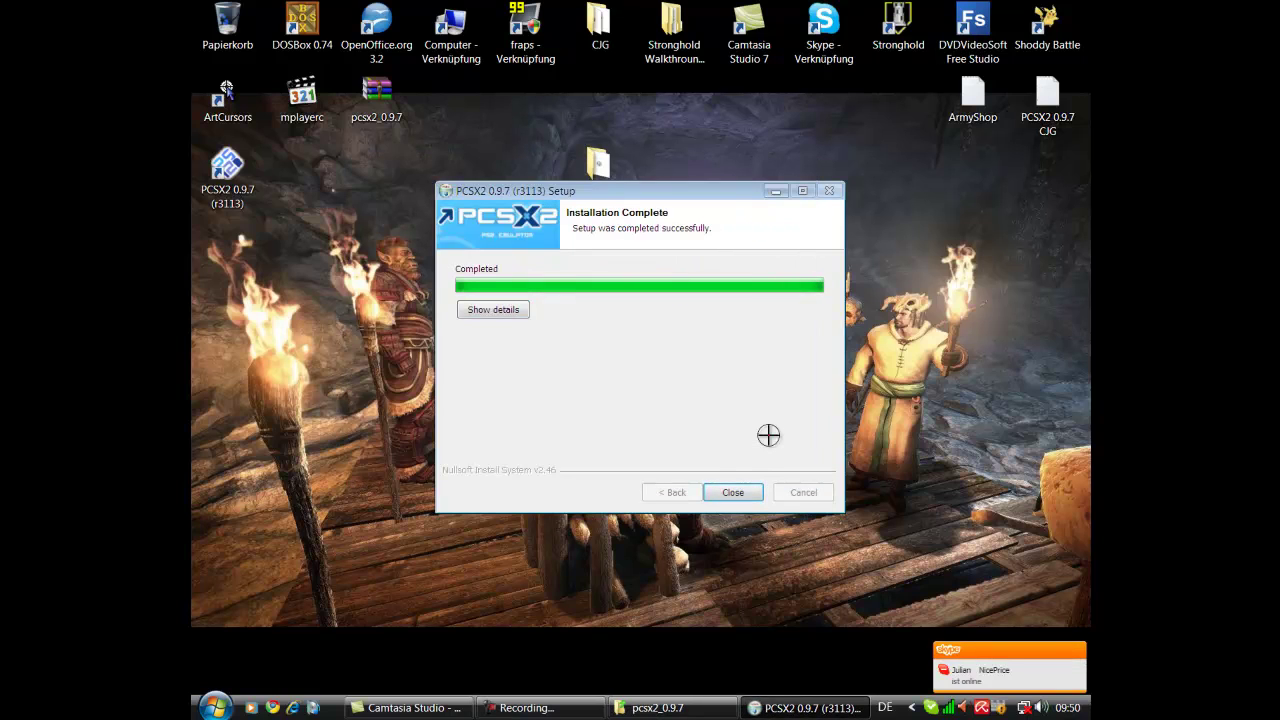
pyautogui.click(740, 492)
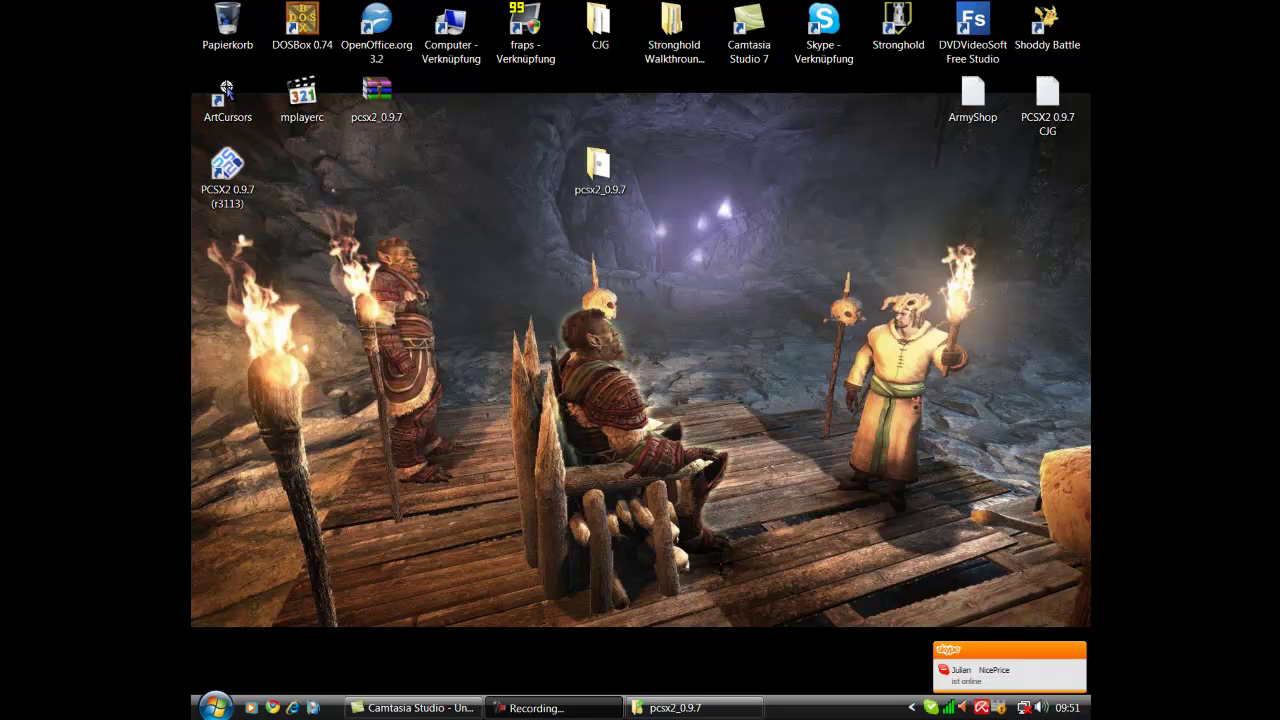
# Step: Copy the Bios folder from the extracted pcsx2_0.9.7 folder and close that folder window
pyautogui.click(680, 707)
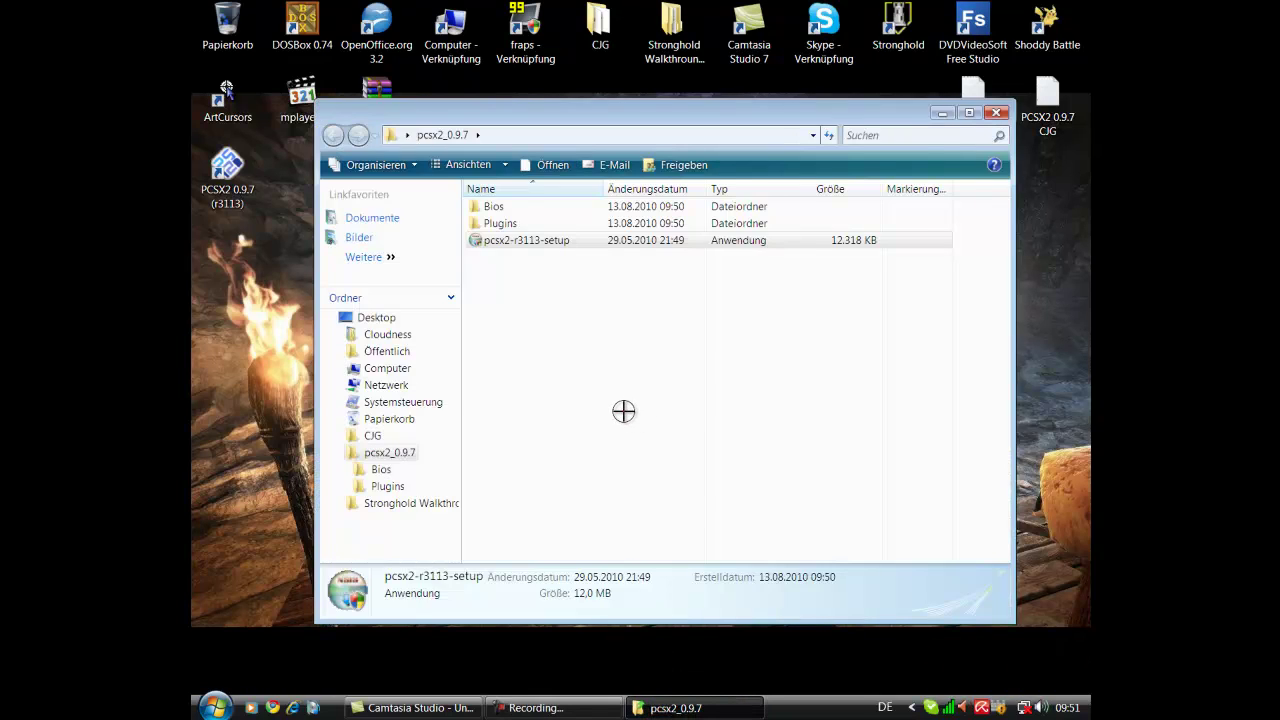
pyautogui.click(555, 282)
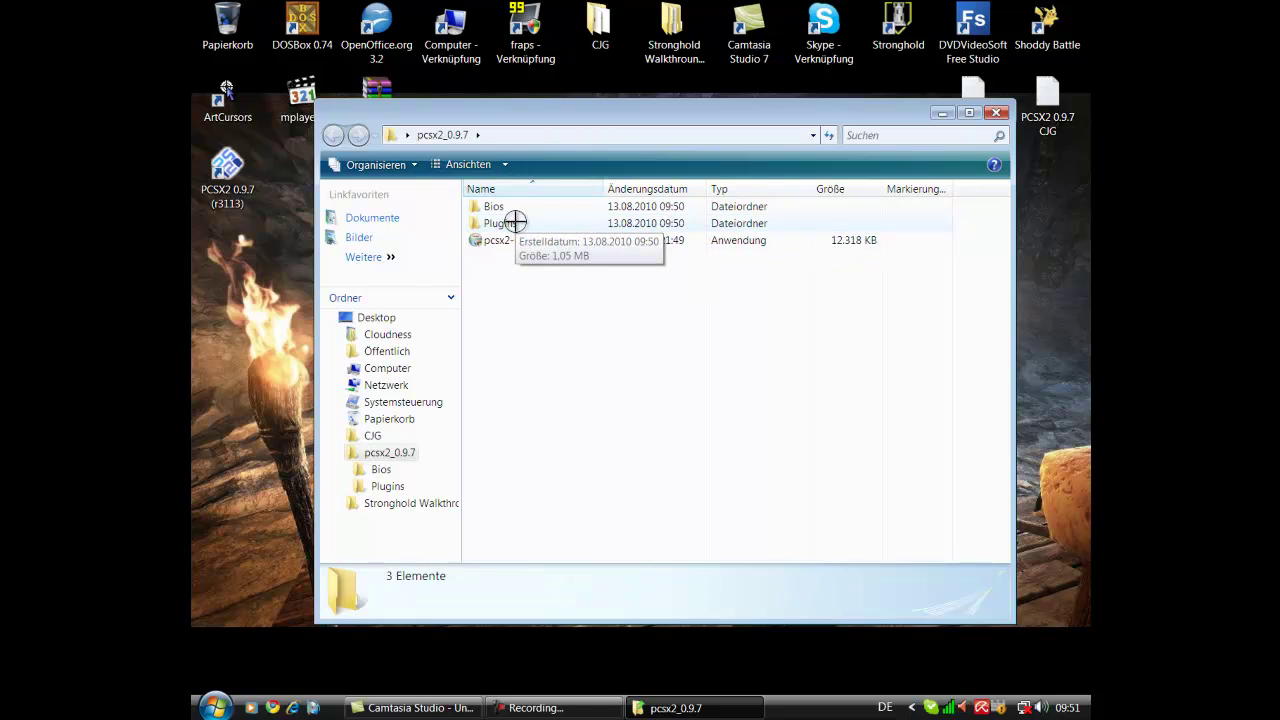
pyautogui.click(502, 206)
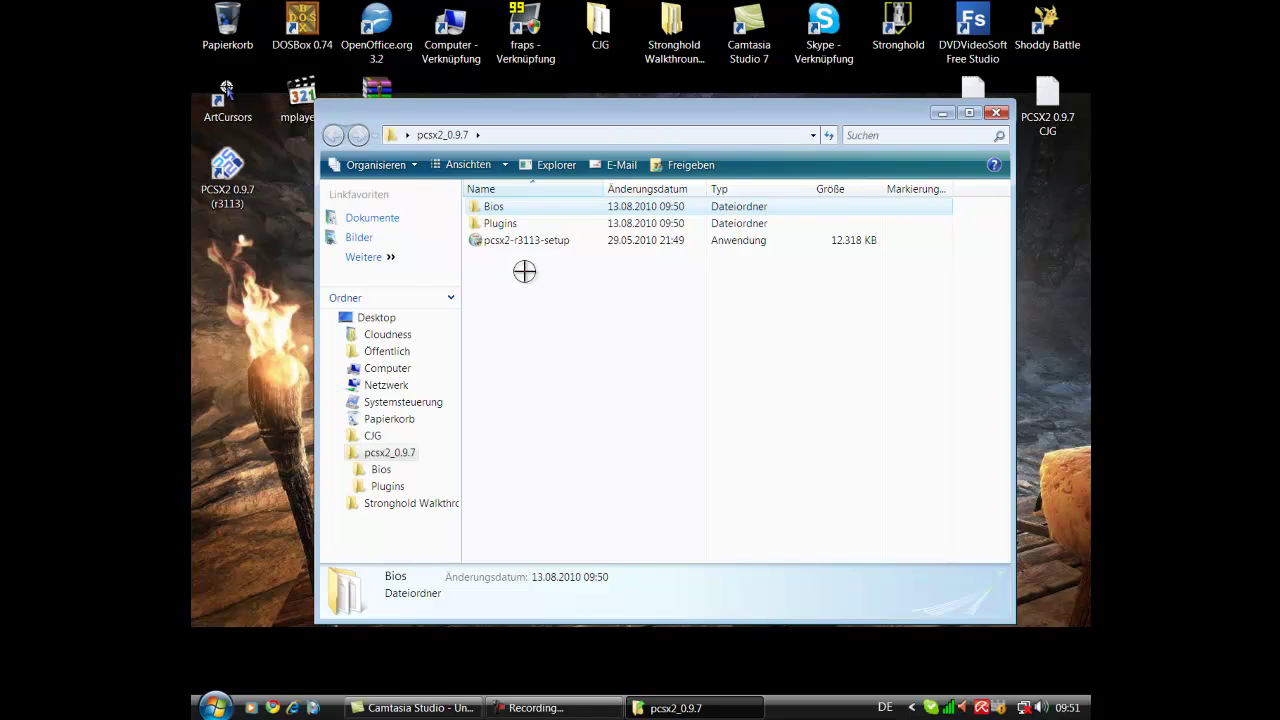
pyautogui.rightClick(536, 207)
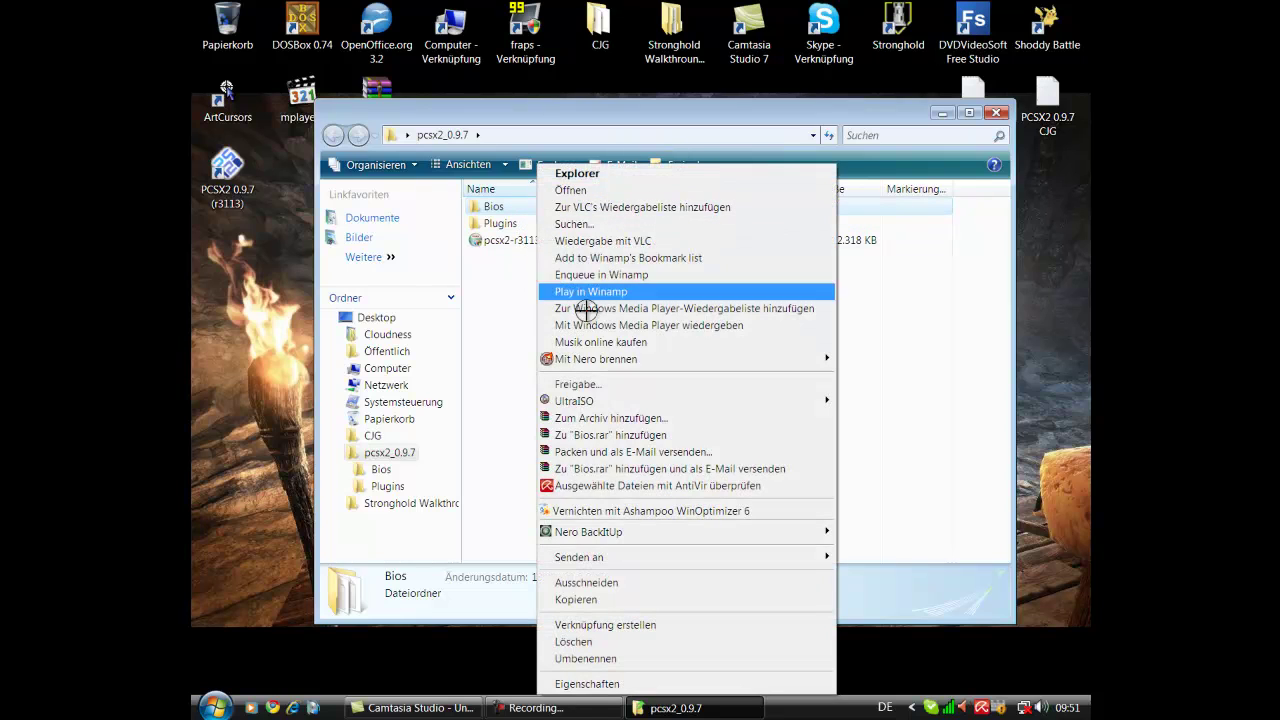
pyautogui.click(590, 599)
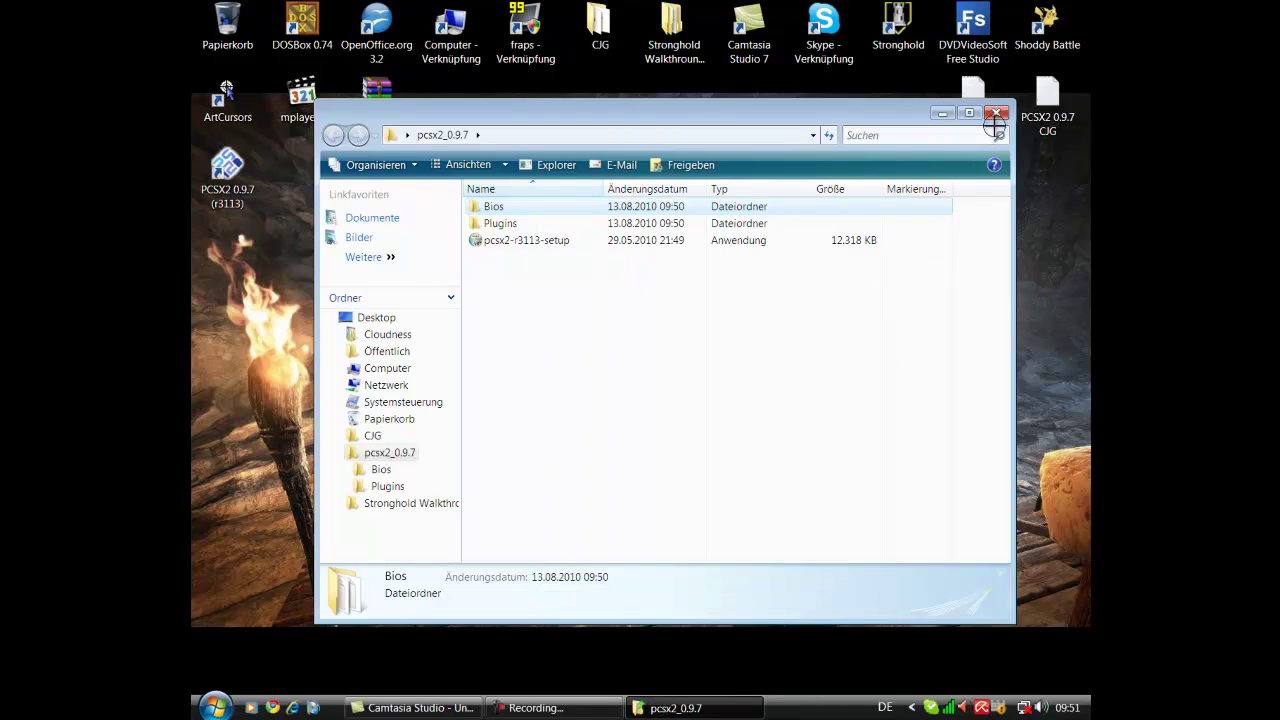
pyautogui.click(999, 113)
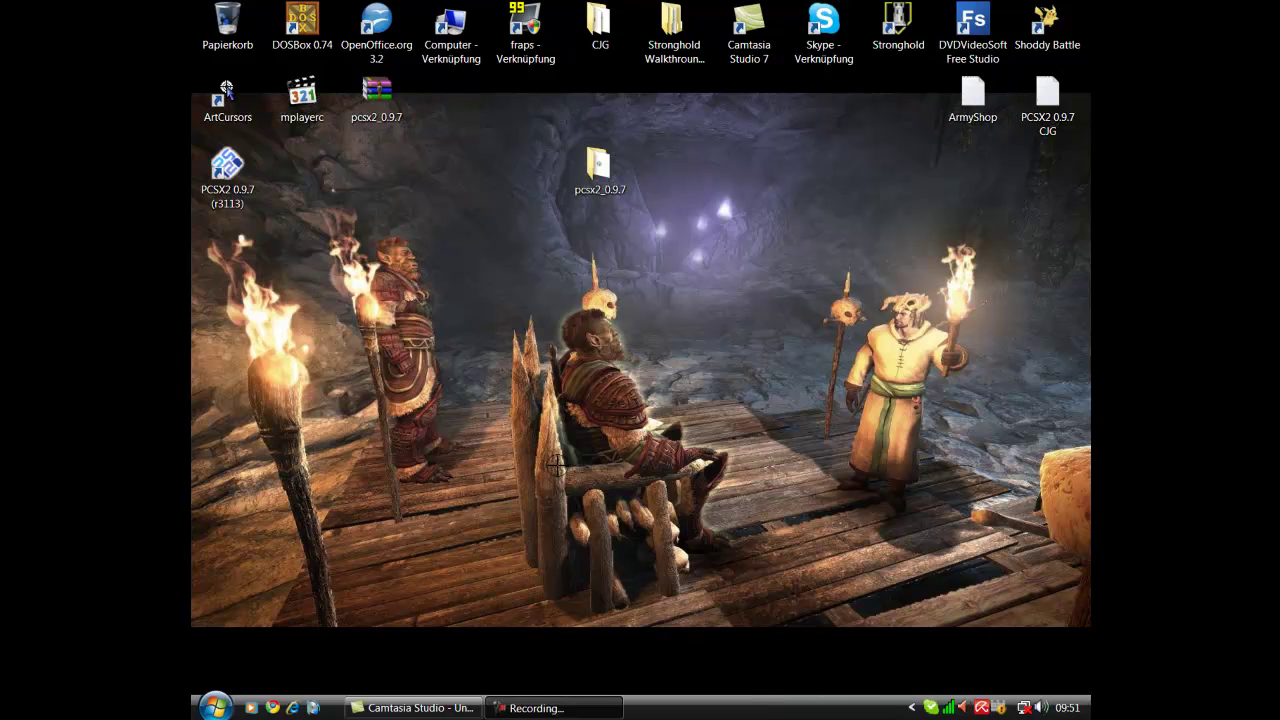
# Step: Paste the copied Bios folder into the pcsx2 folder inside the user's Dokumente folder
pyautogui.click(215, 706)
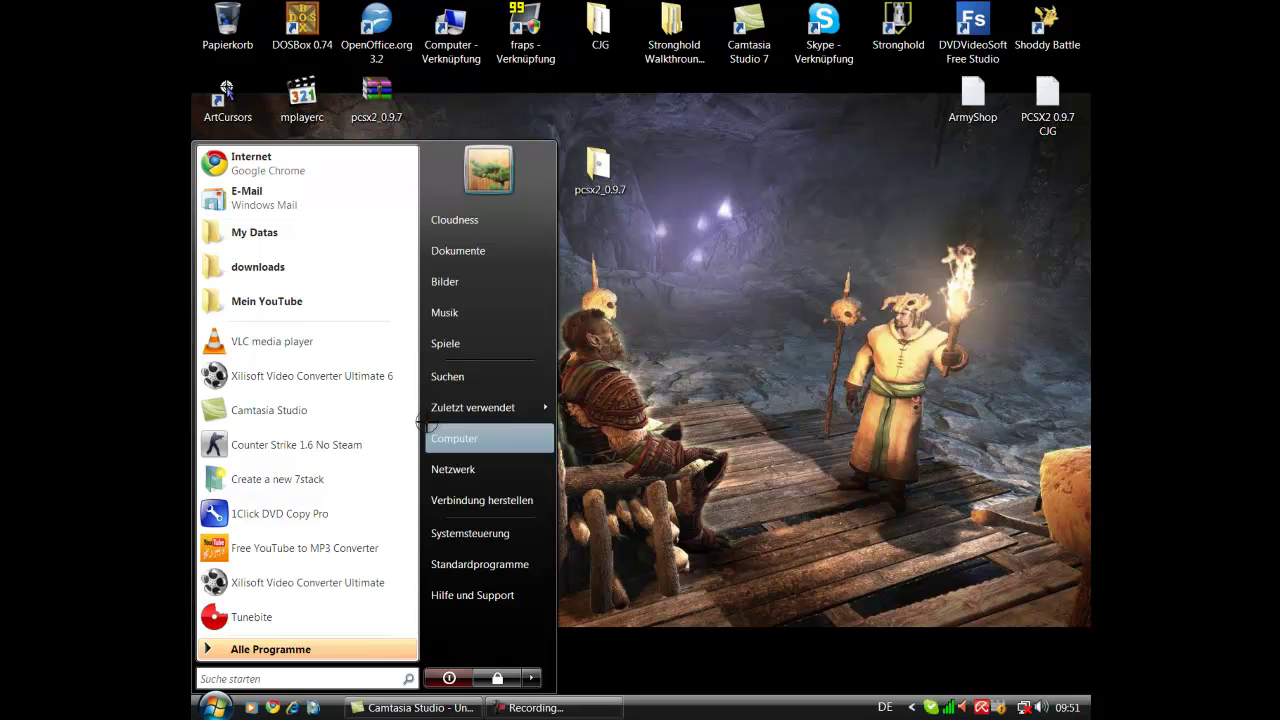
pyautogui.click(452, 221)
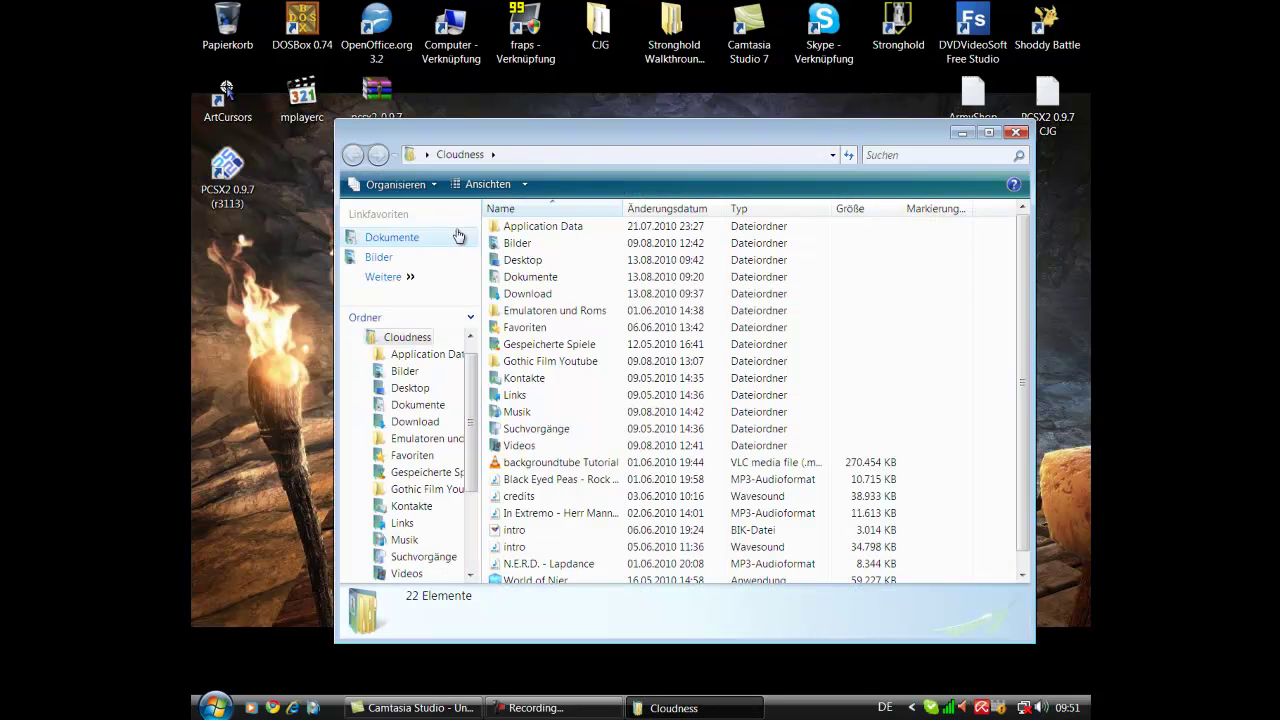
pyautogui.doubleClick(540, 277)
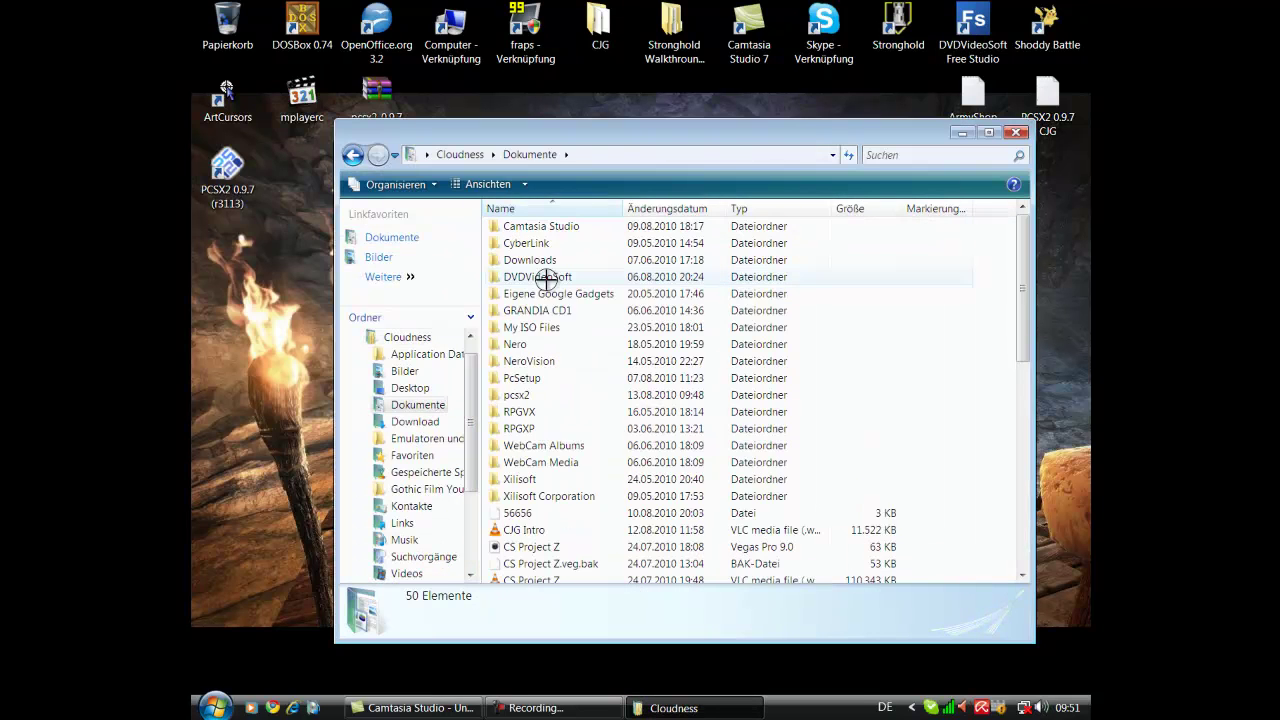
pyautogui.doubleClick(534, 395)
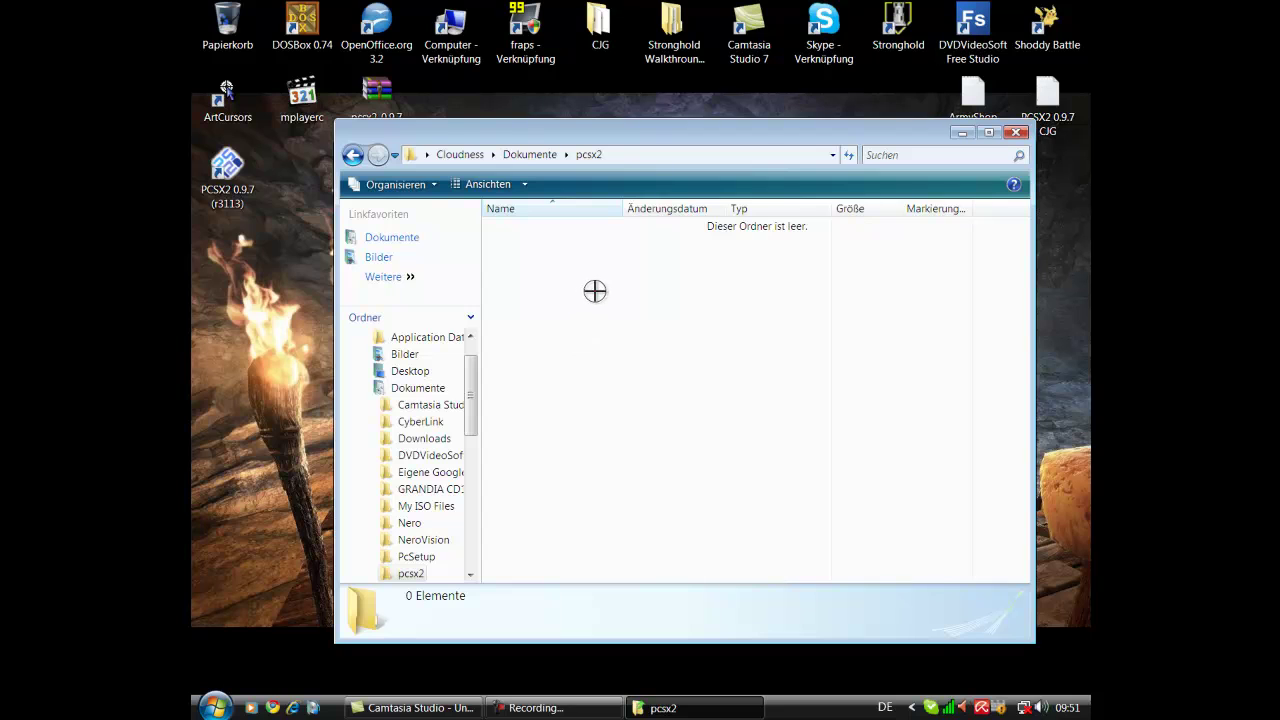
pyautogui.rightClick(515, 246)
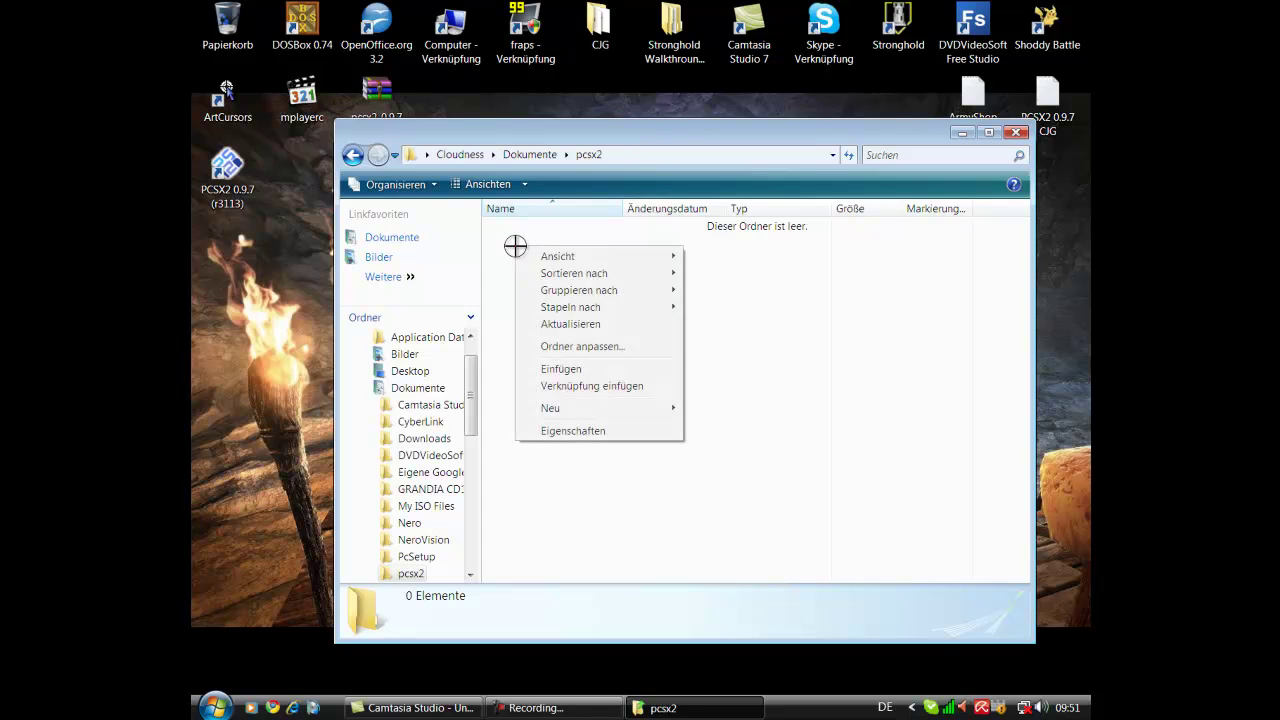
pyautogui.click(582, 369)
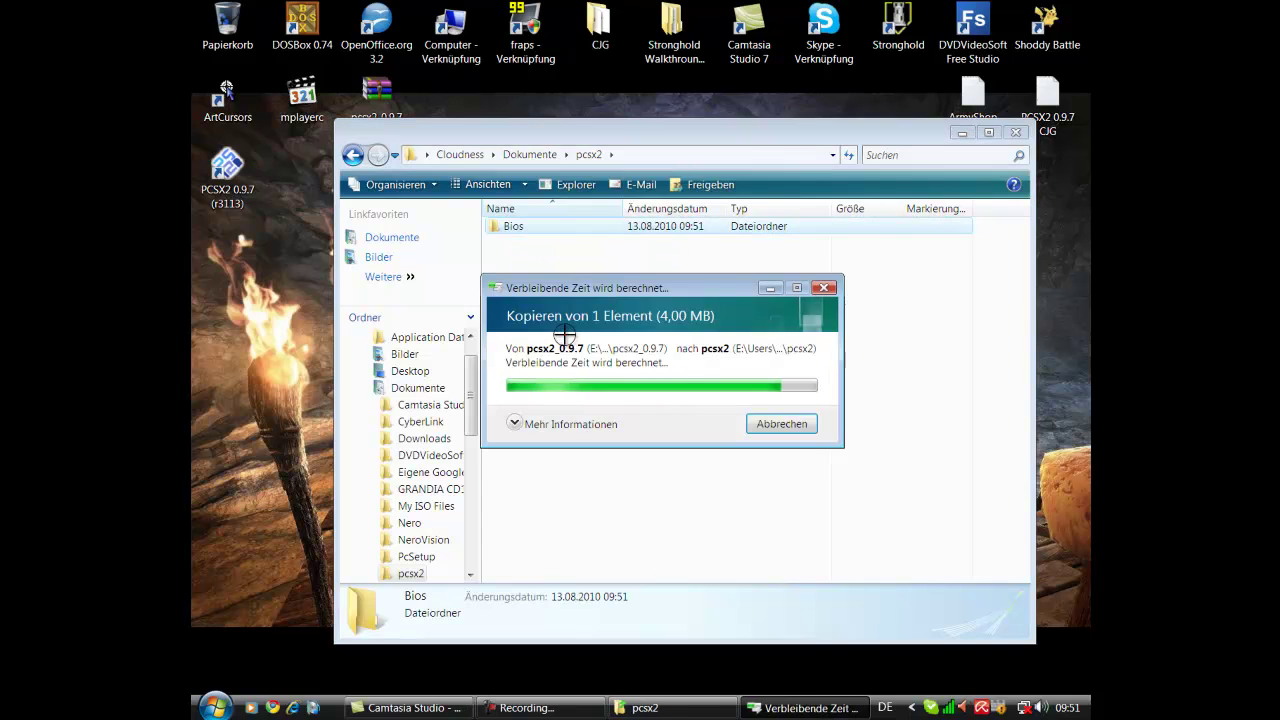
# Step: Rename the pasted Bios folder as bios in lowercase and close the folder window
pyautogui.rightClick(514, 228)
pyautogui.click(576, 658)
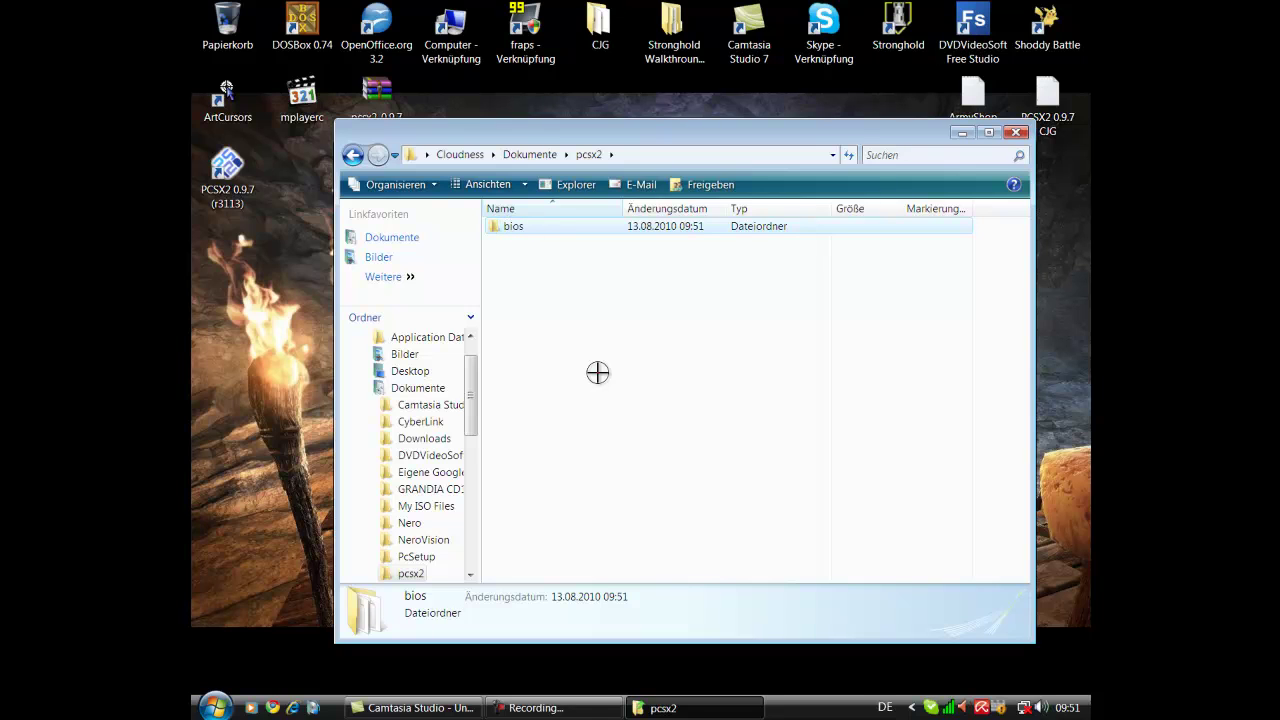
pyautogui.click(1016, 132)
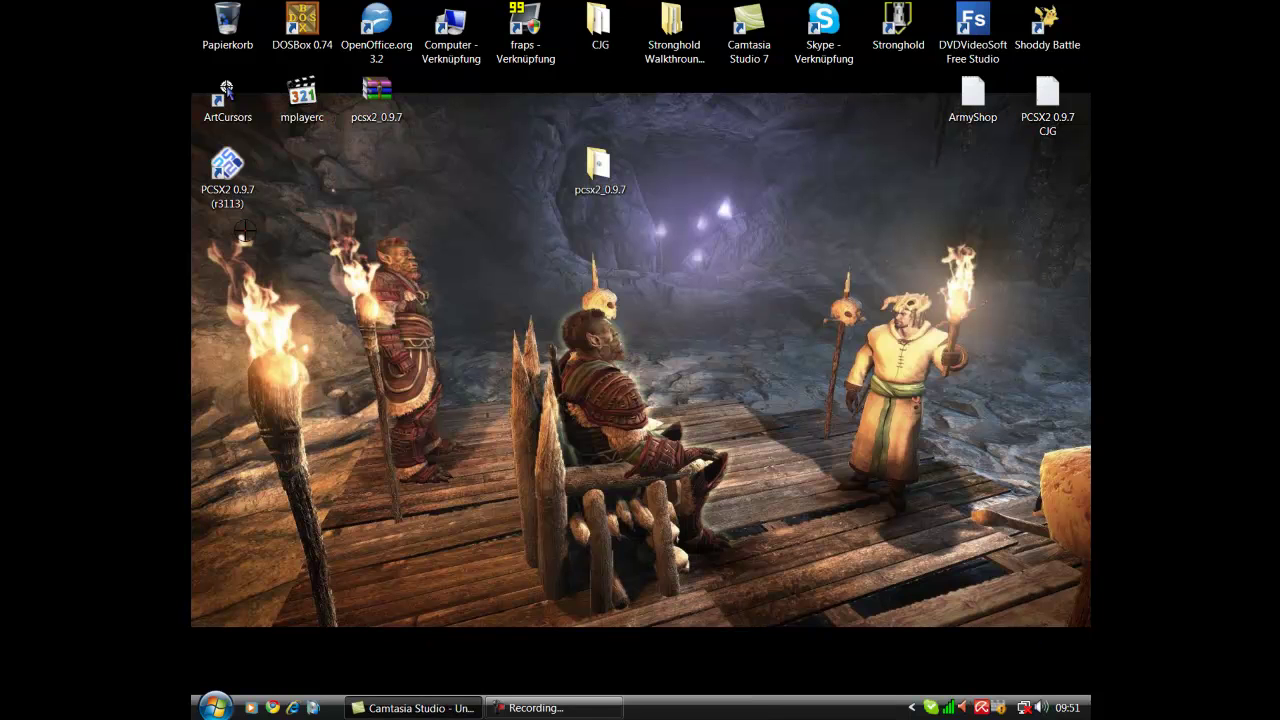
# Step: Start PCSX2 0.9.7 and accept System Default [German] and the User Documents location, creating the missing inis settings folder
pyautogui.click(228, 192)
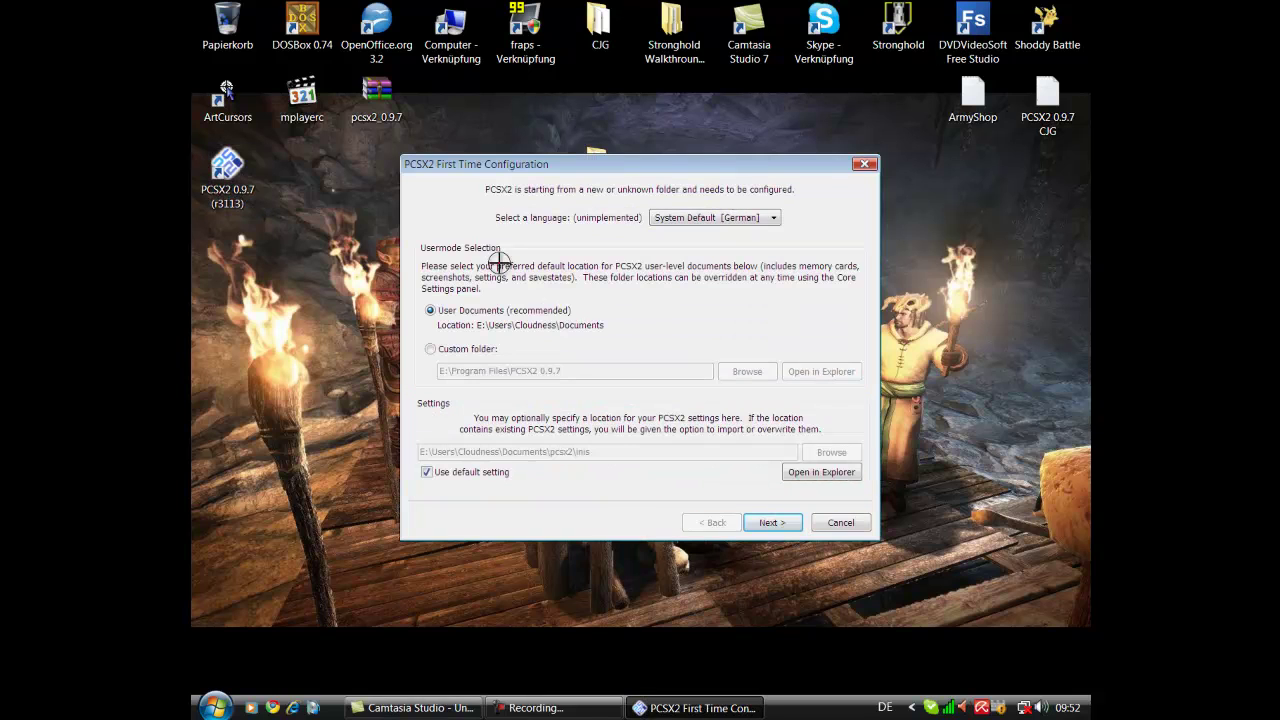
pyautogui.click(744, 217)
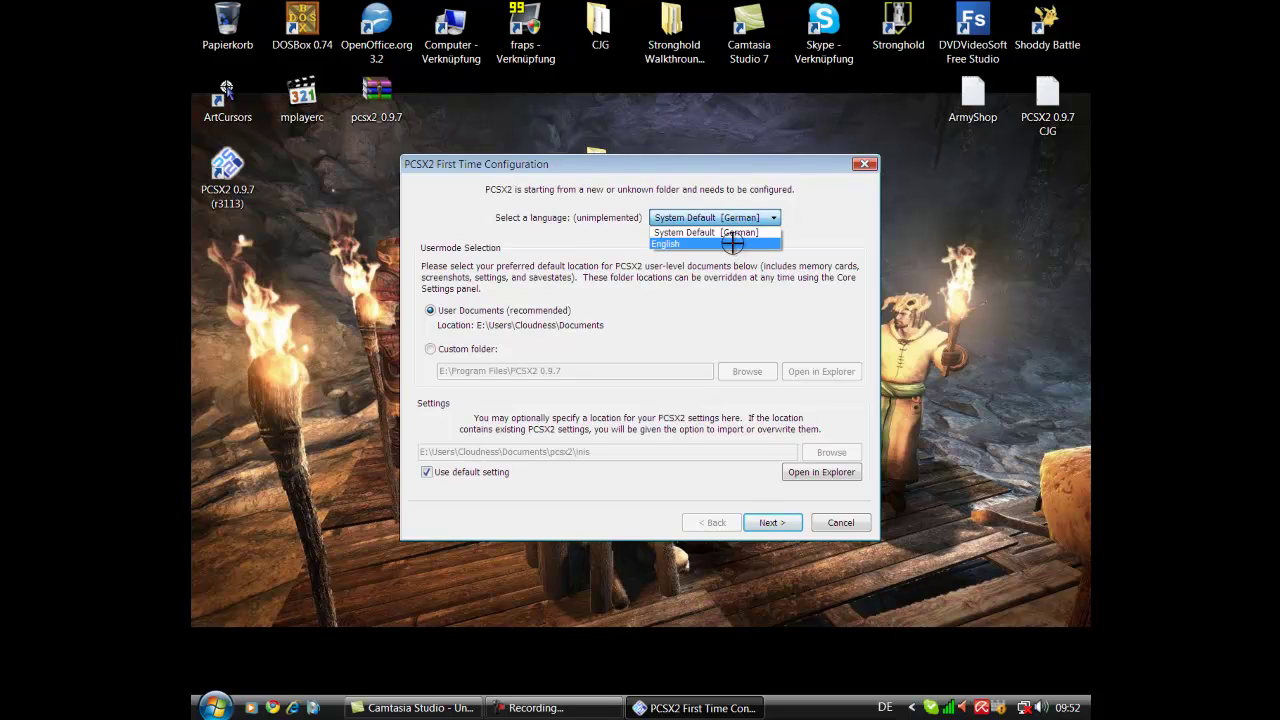
pyautogui.click(736, 231)
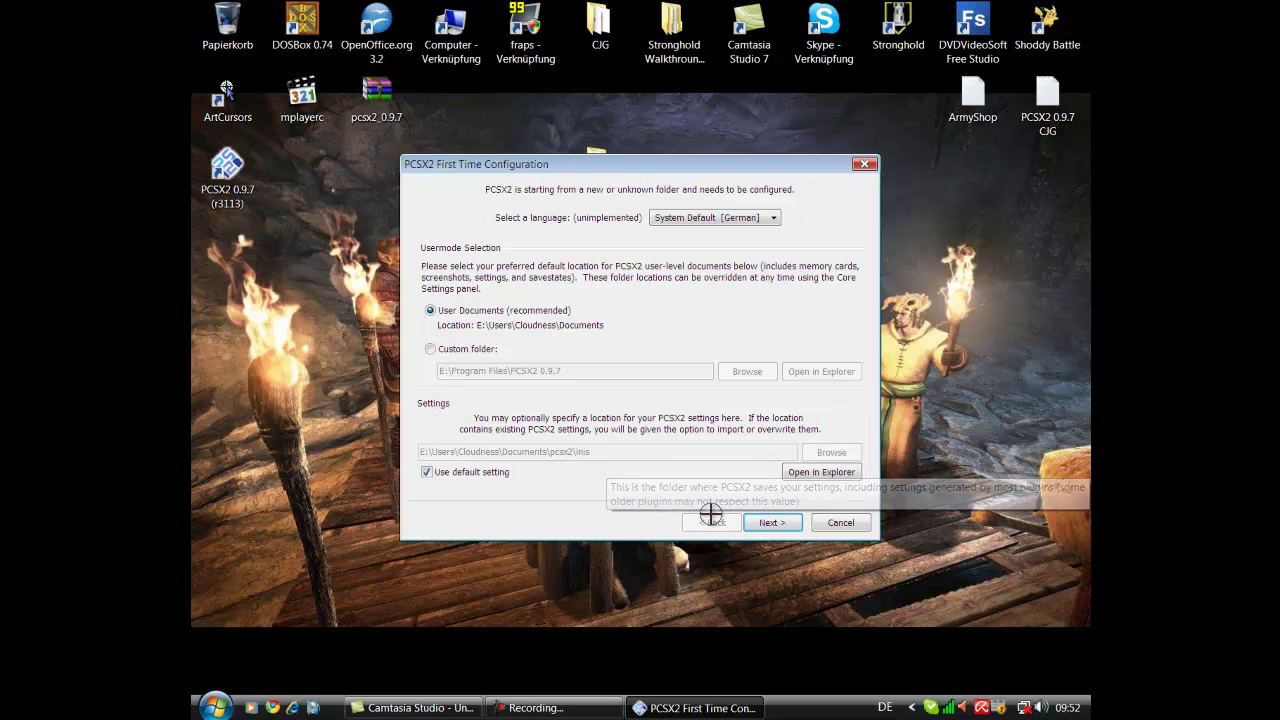
pyautogui.click(768, 520)
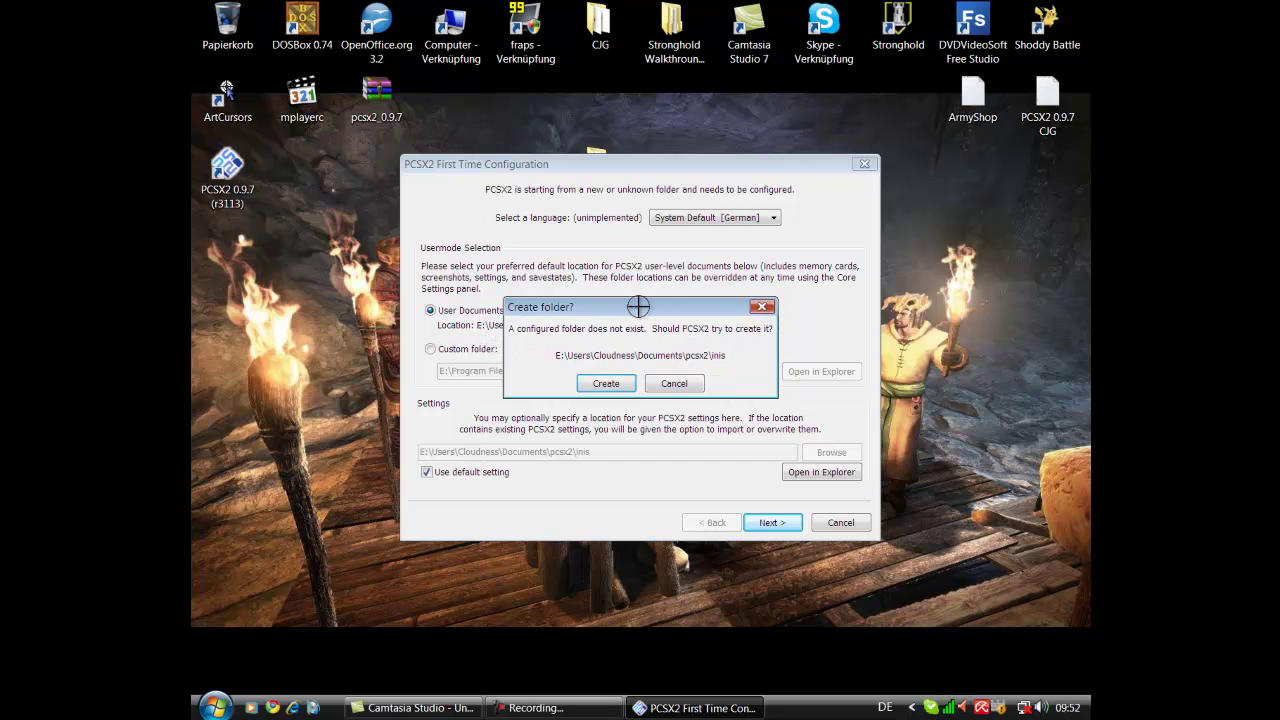
pyautogui.click(607, 383)
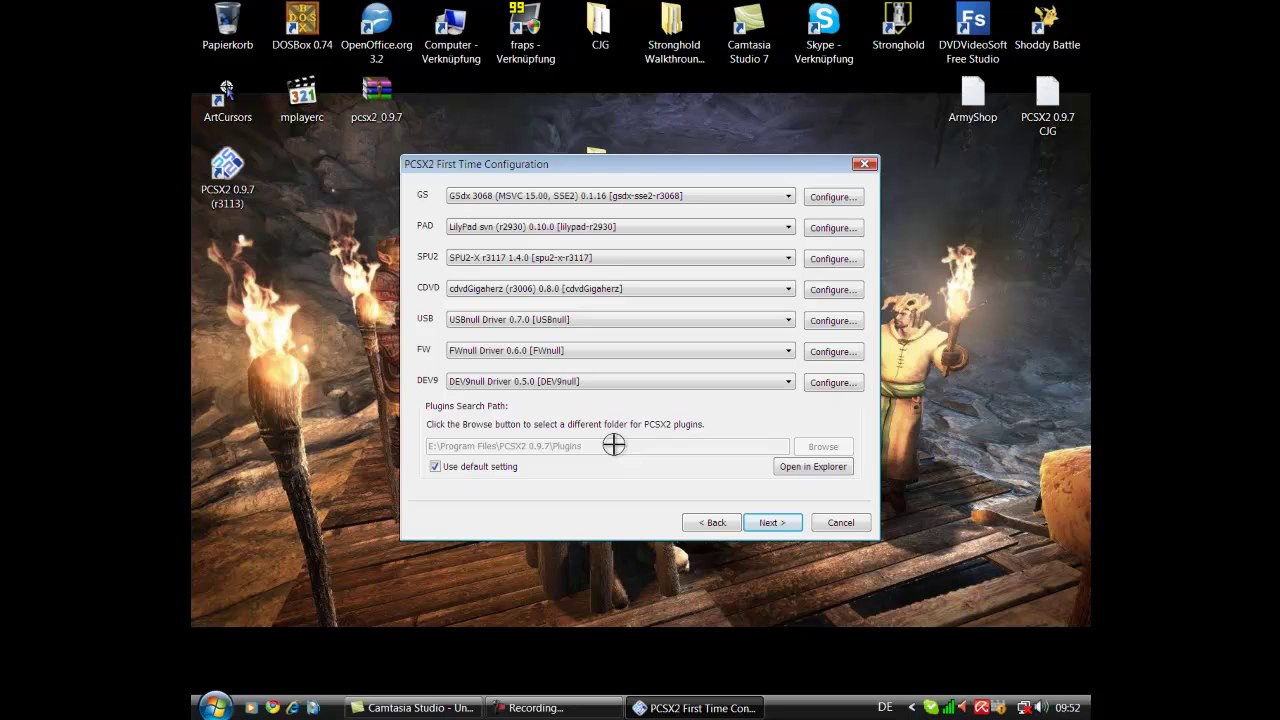
# Step: Review the available GS plugins and the GSdx resolution, renderer, interlacing and aspect ratio options, accepting the defaults
pyautogui.click(628, 195)
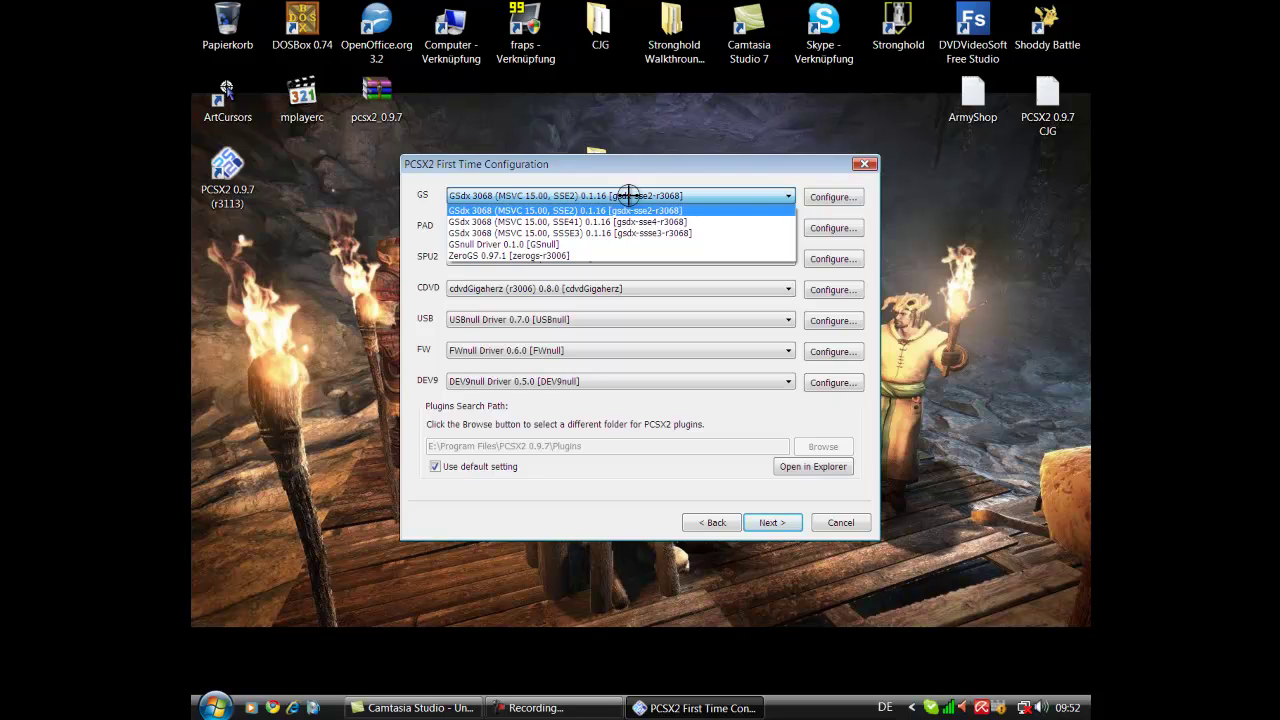
pyautogui.click(690, 199)
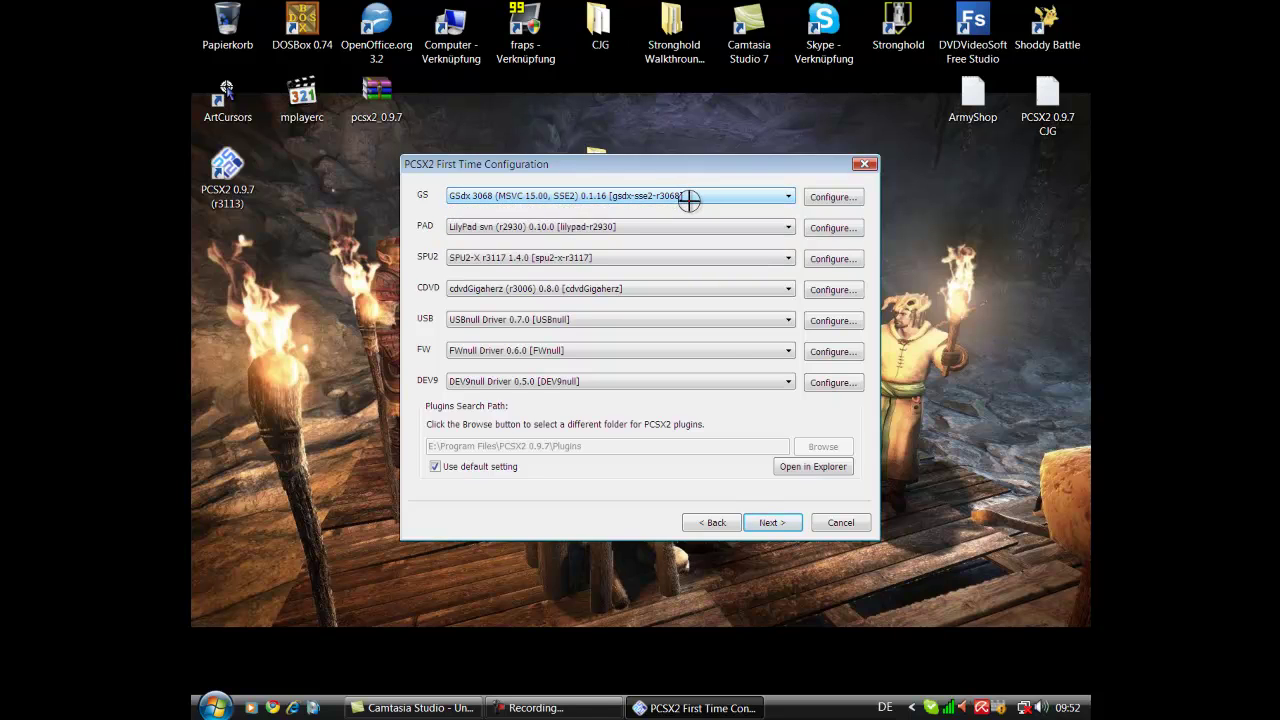
pyautogui.click(820, 198)
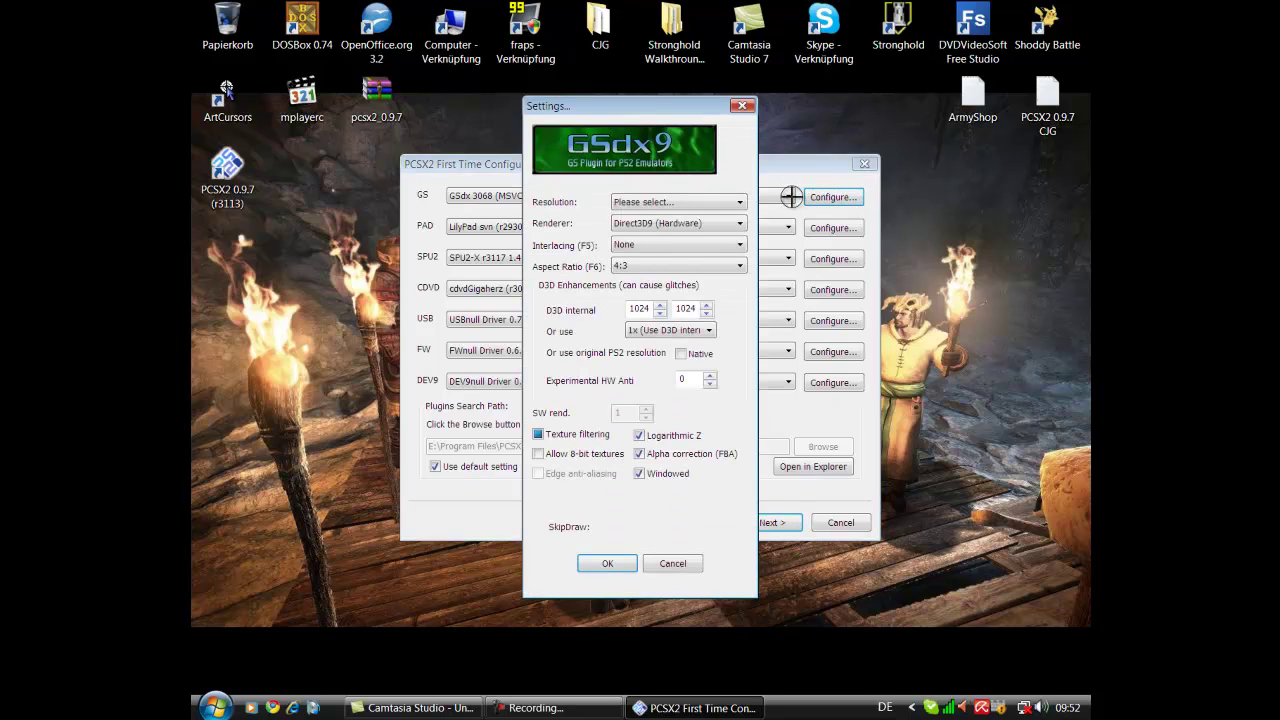
pyautogui.click(712, 201)
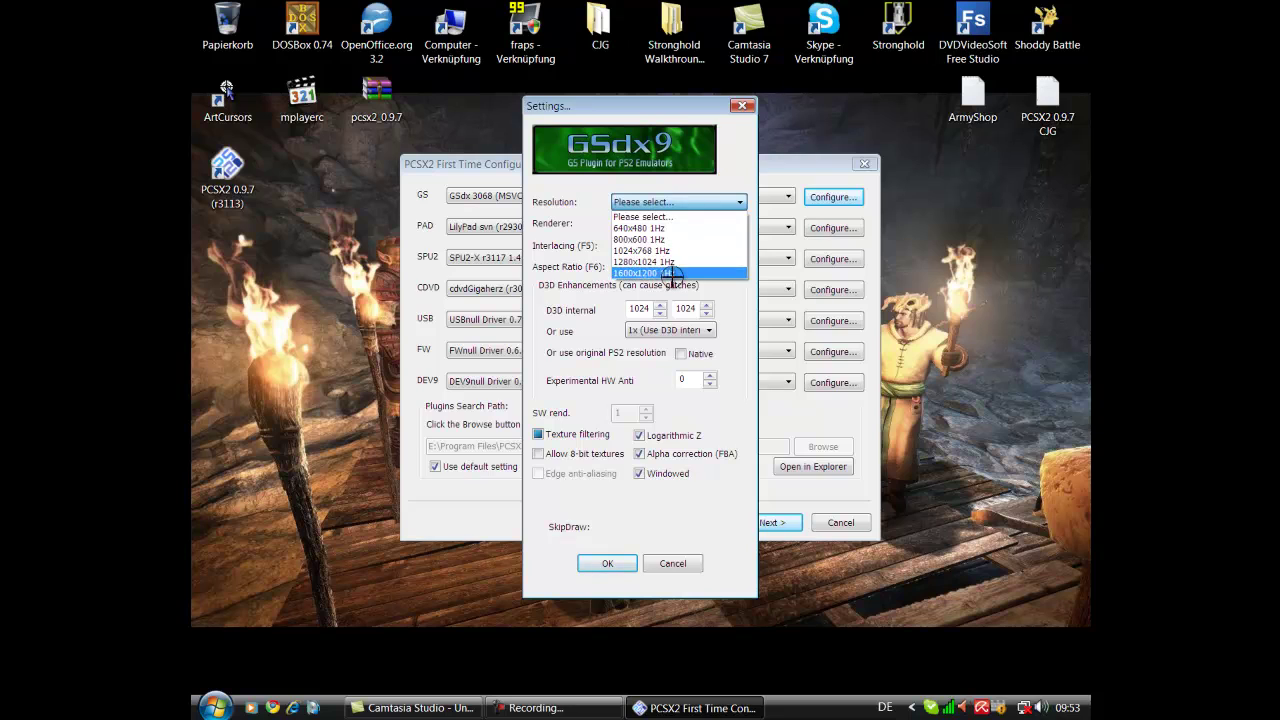
pyautogui.click(666, 210)
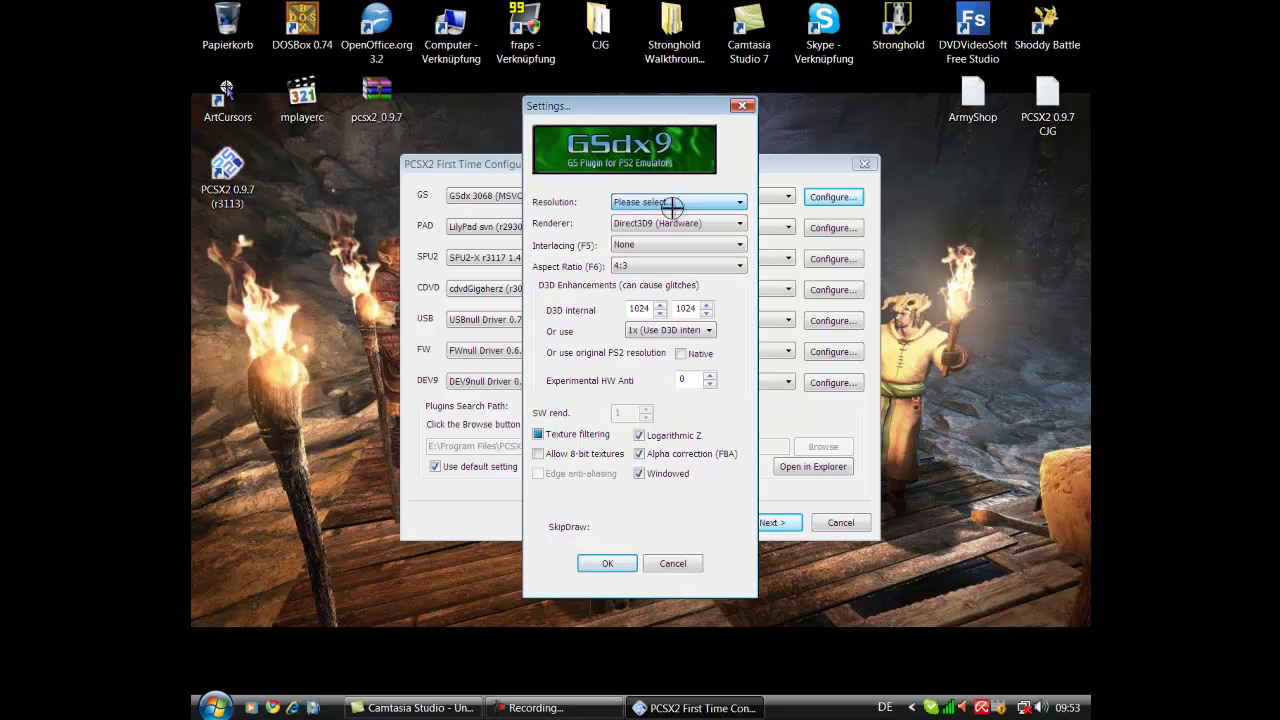
pyautogui.click(685, 227)
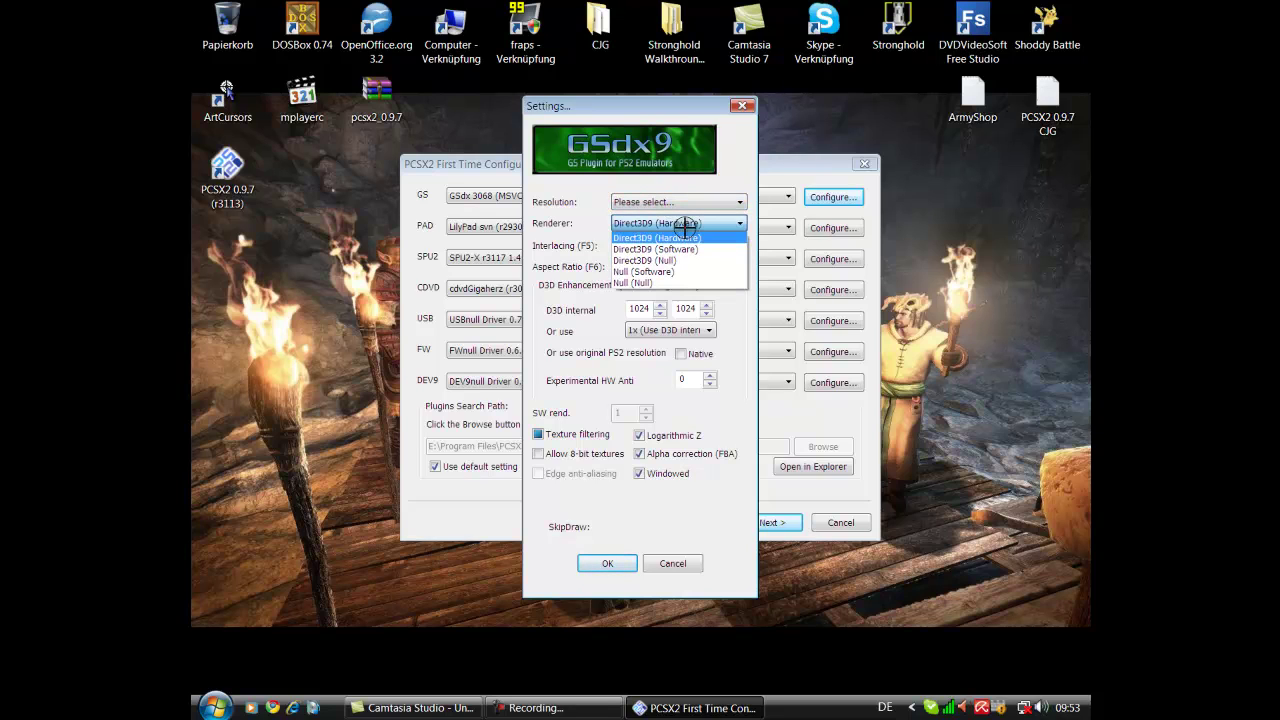
pyautogui.click(684, 224)
pyautogui.click(657, 245)
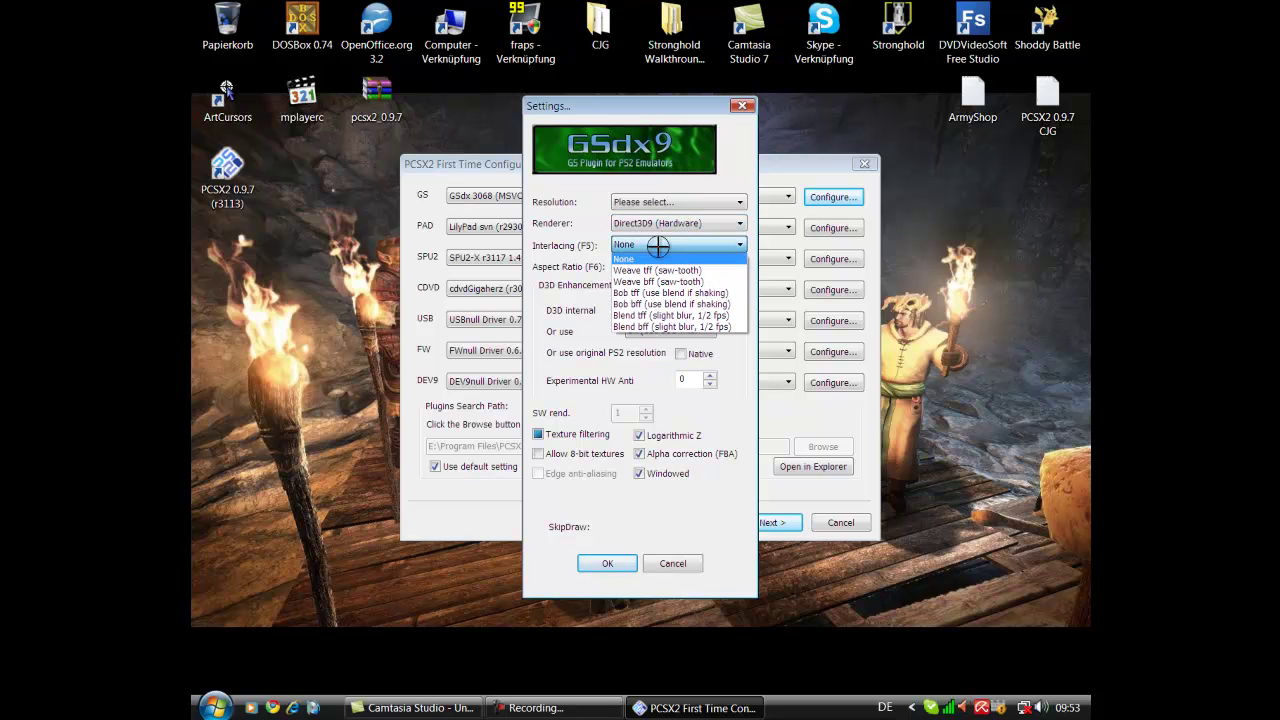
pyautogui.click(657, 245)
pyautogui.click(650, 266)
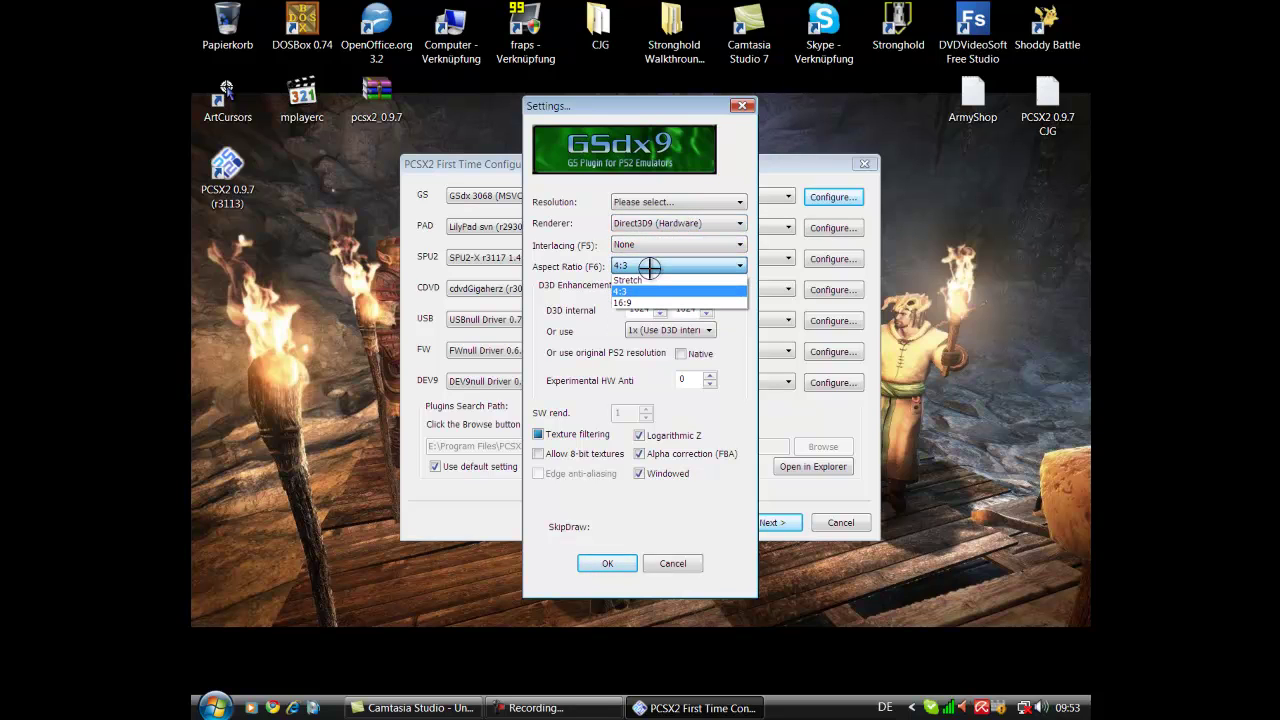
pyautogui.click(634, 265)
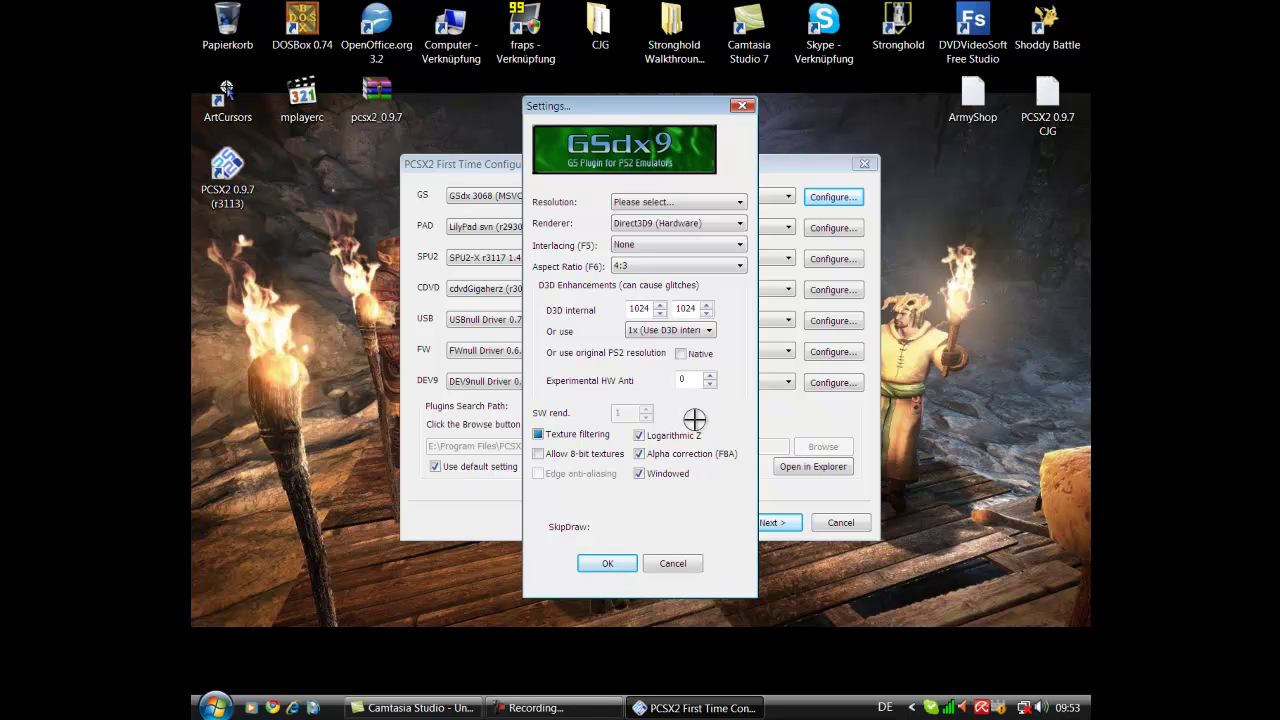
pyautogui.click(610, 564)
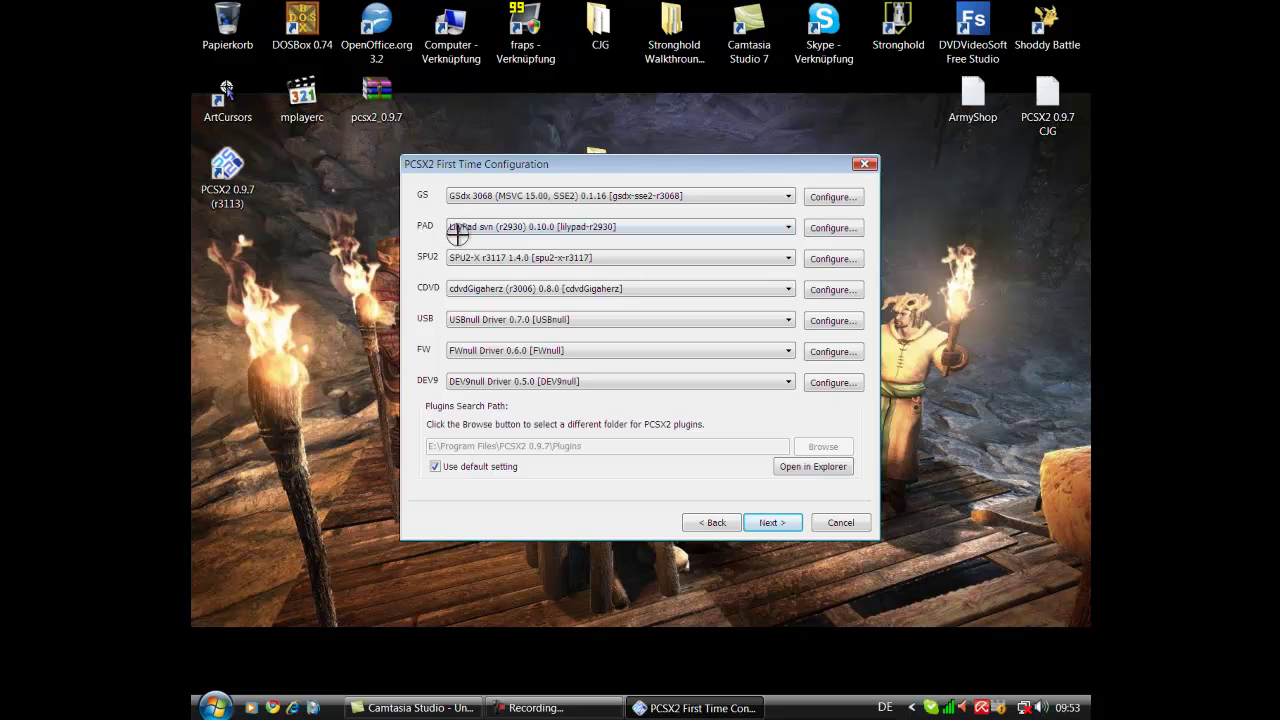
# Step: In the LilyPad settings for Pad 1, bind the four D-Pad directions to the matching keyboard arrow keys
pyautogui.click(816, 228)
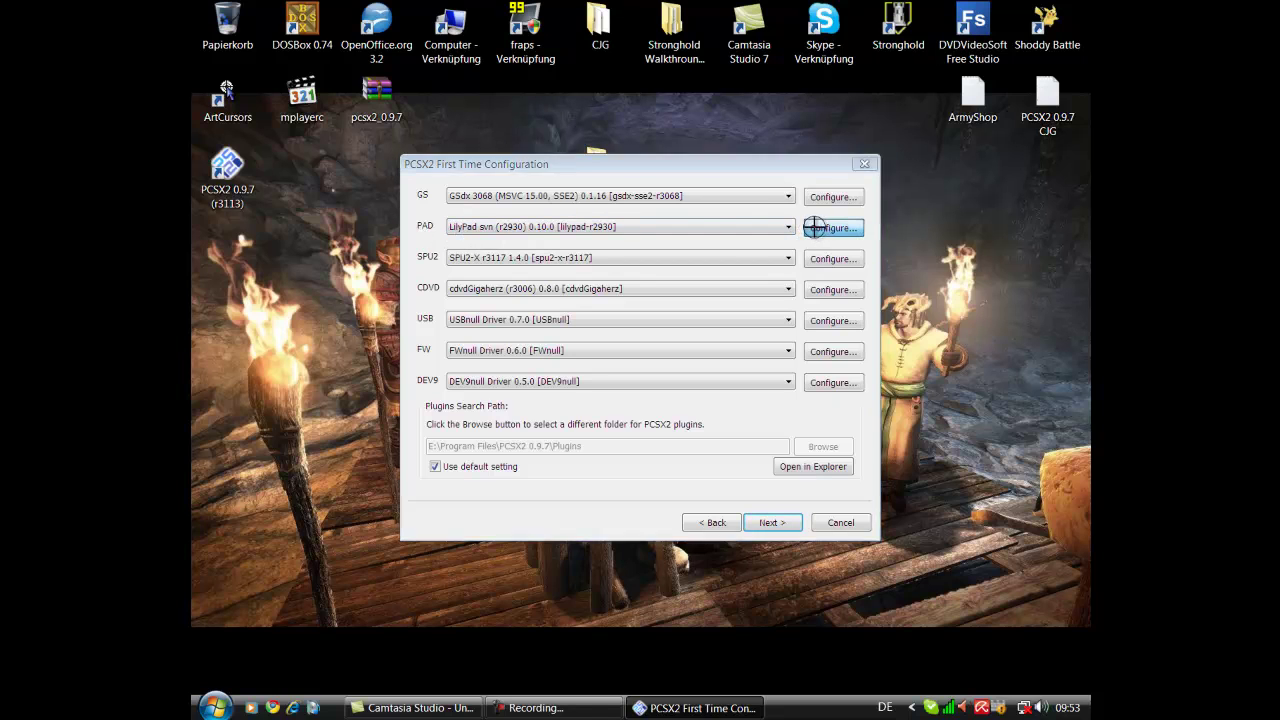
pyautogui.moveTo(591, 161); pyautogui.dragTo(583, 77)
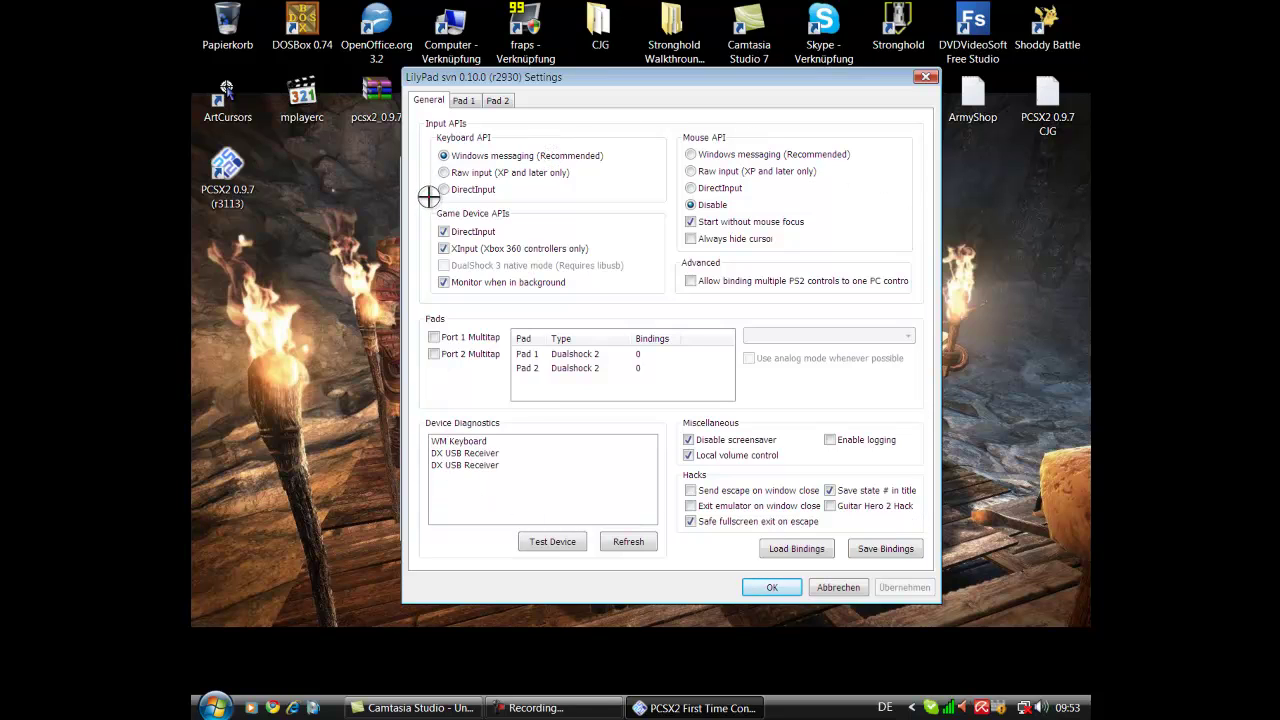
pyautogui.click(463, 100)
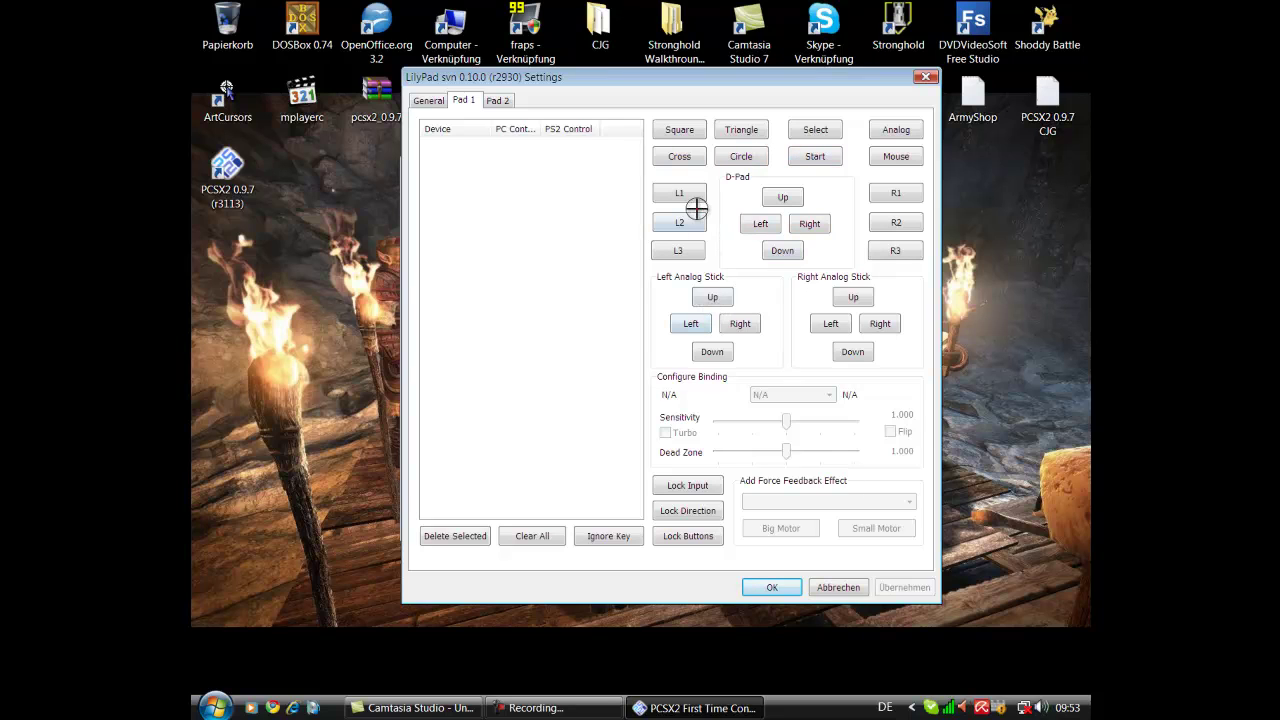
pyautogui.click(790, 198)
pyautogui.press('Up')
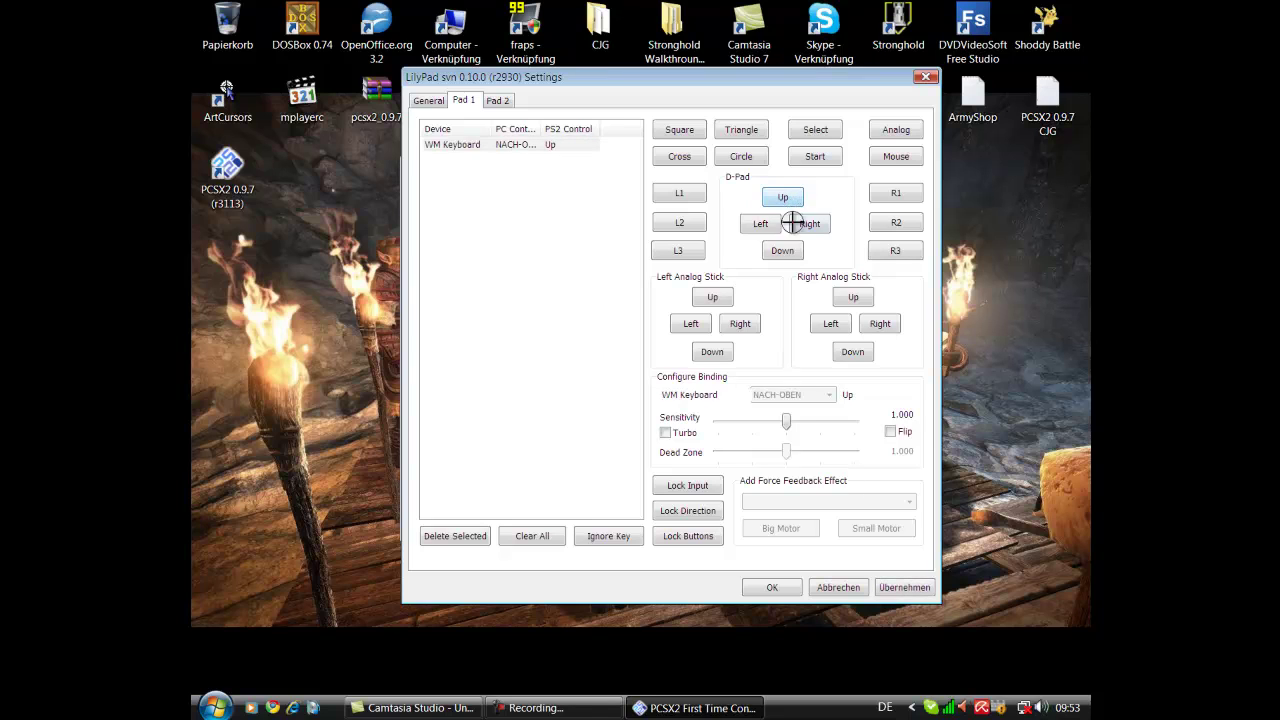
pyautogui.click(767, 223)
pyautogui.press('Left')
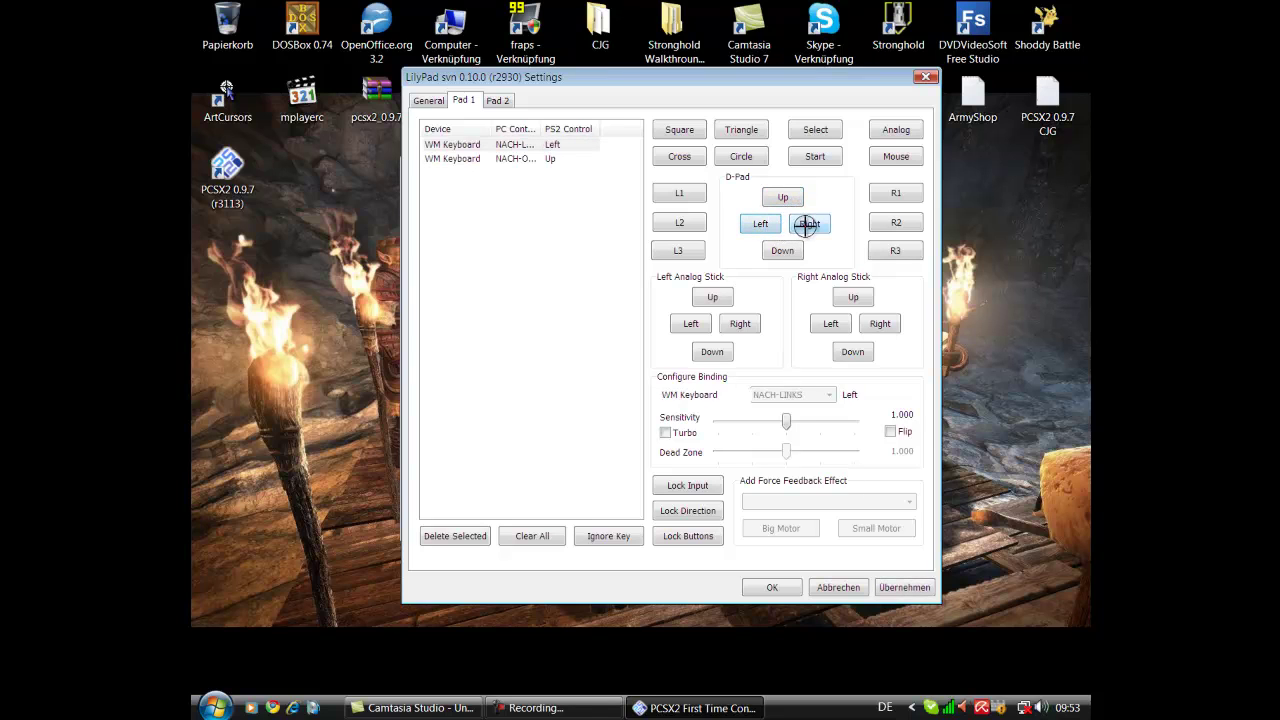
pyautogui.click(806, 224)
pyautogui.press('Right')
pyautogui.click(781, 250)
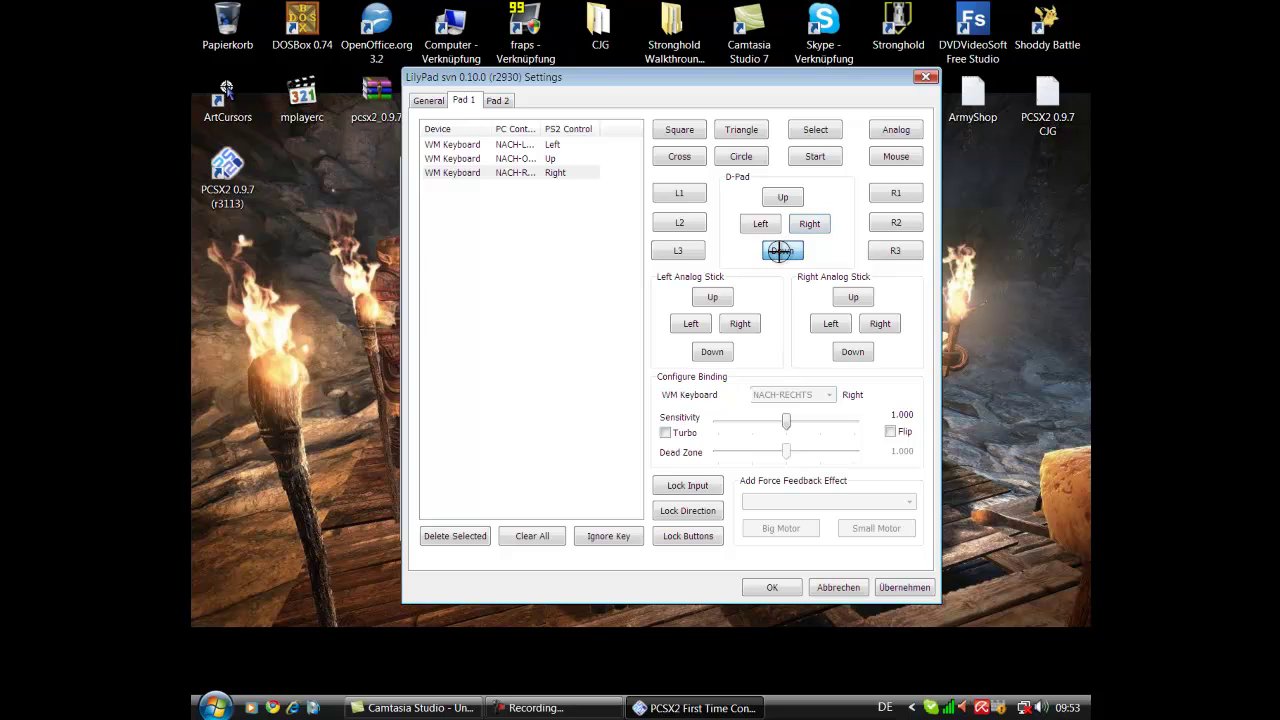
pyautogui.press('Down')
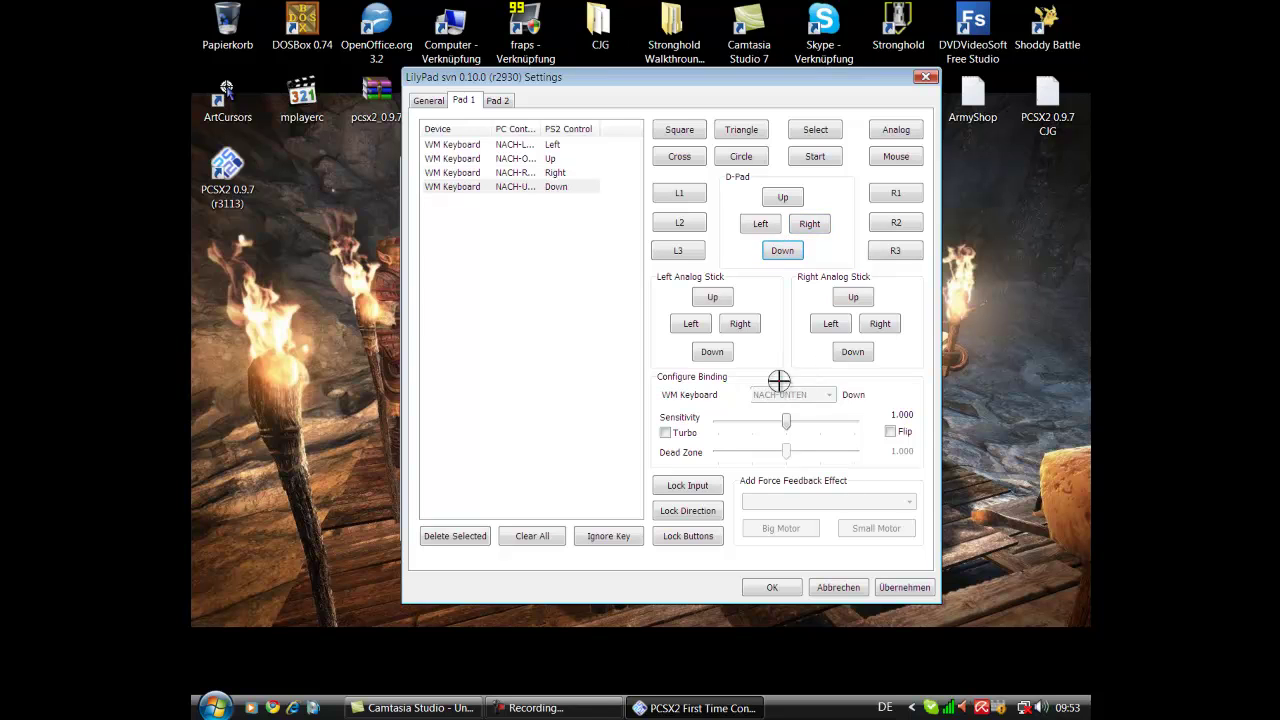
# Step: Bind the four Right Analog Stick directions of Pad 1 to the matching keyboard arrow keys
pyautogui.click(853, 297)
pyautogui.press('Up')
pyautogui.click(864, 323)
pyautogui.press('Right')
pyautogui.click(828, 323)
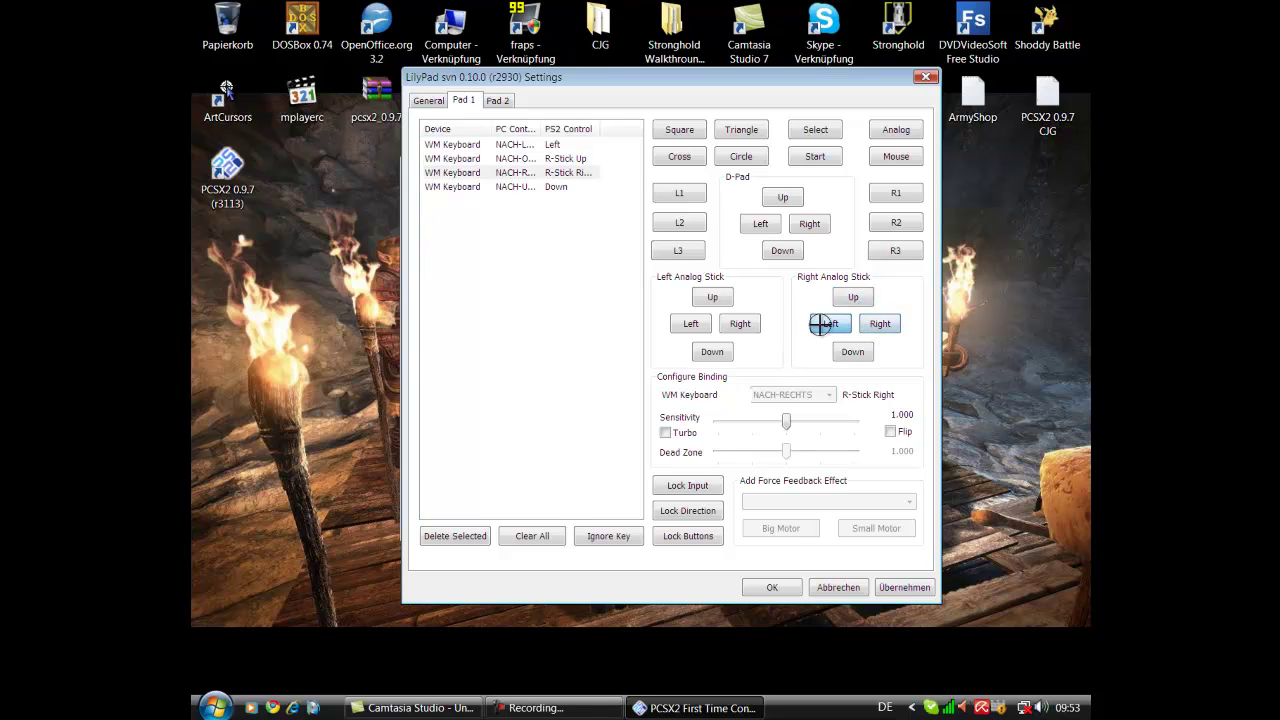
pyautogui.press('Left')
pyautogui.click(852, 351)
pyautogui.press('Down')
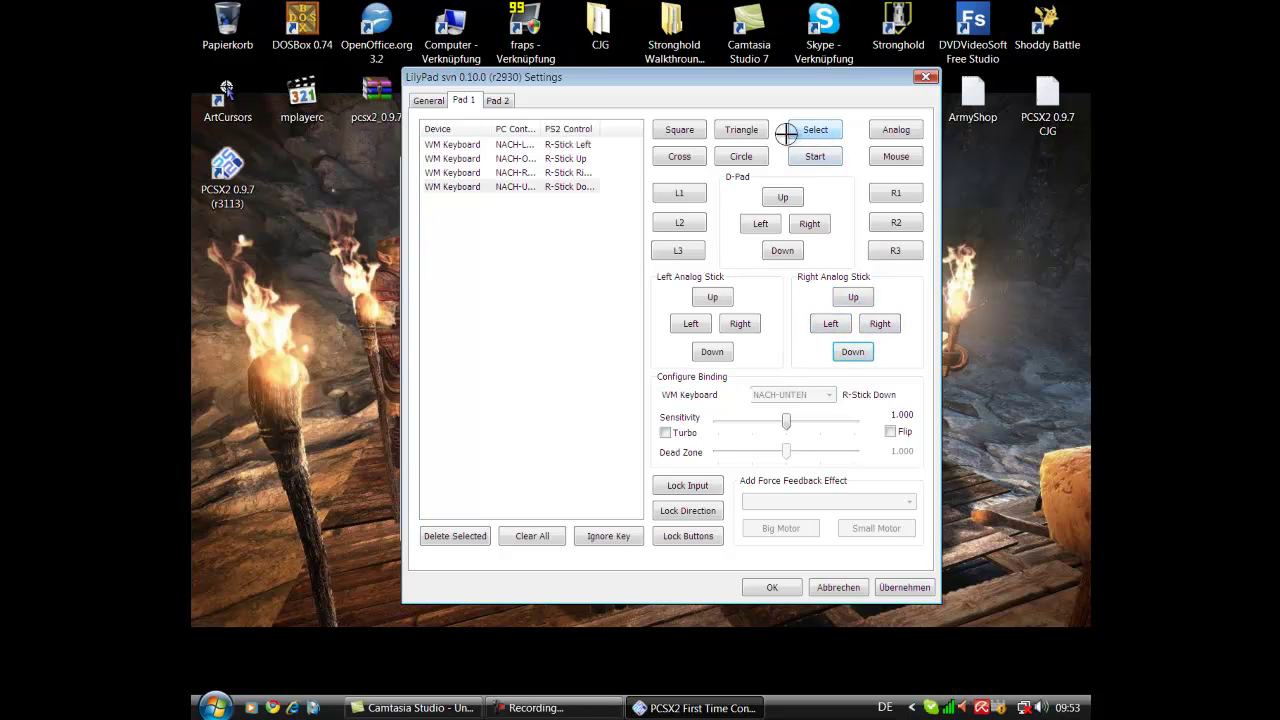
# Step: Bind Select to D and Start to S for Pad 1, and discard the LilyPad changes
pyautogui.click(828, 132)
pyautogui.click(818, 154)
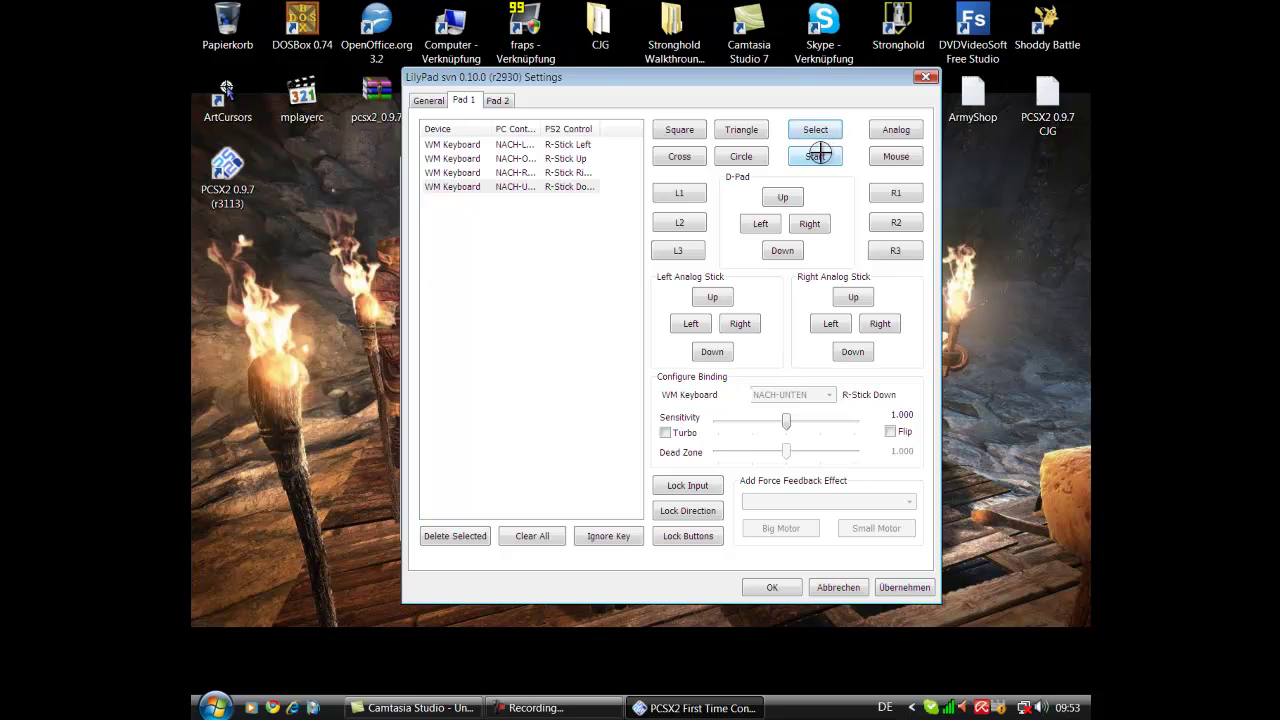
pyautogui.press('d')
pyautogui.click(816, 156)
pyautogui.press('s')
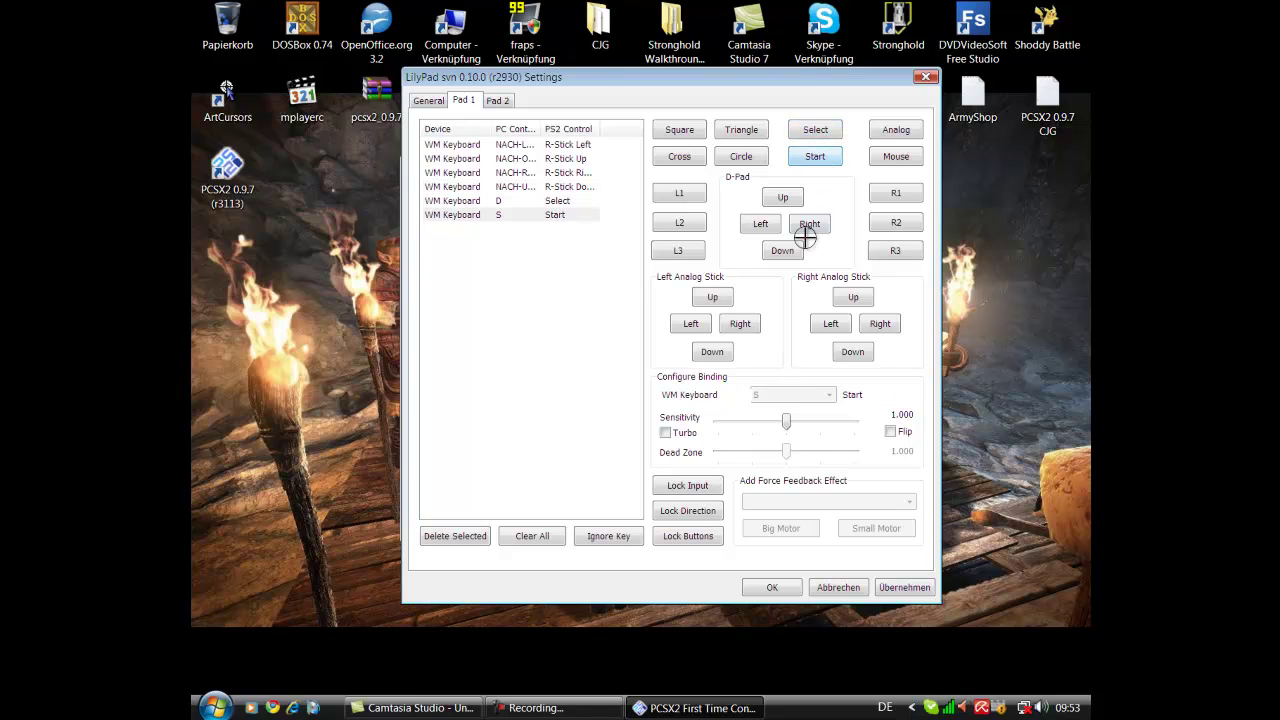
pyautogui.click(836, 587)
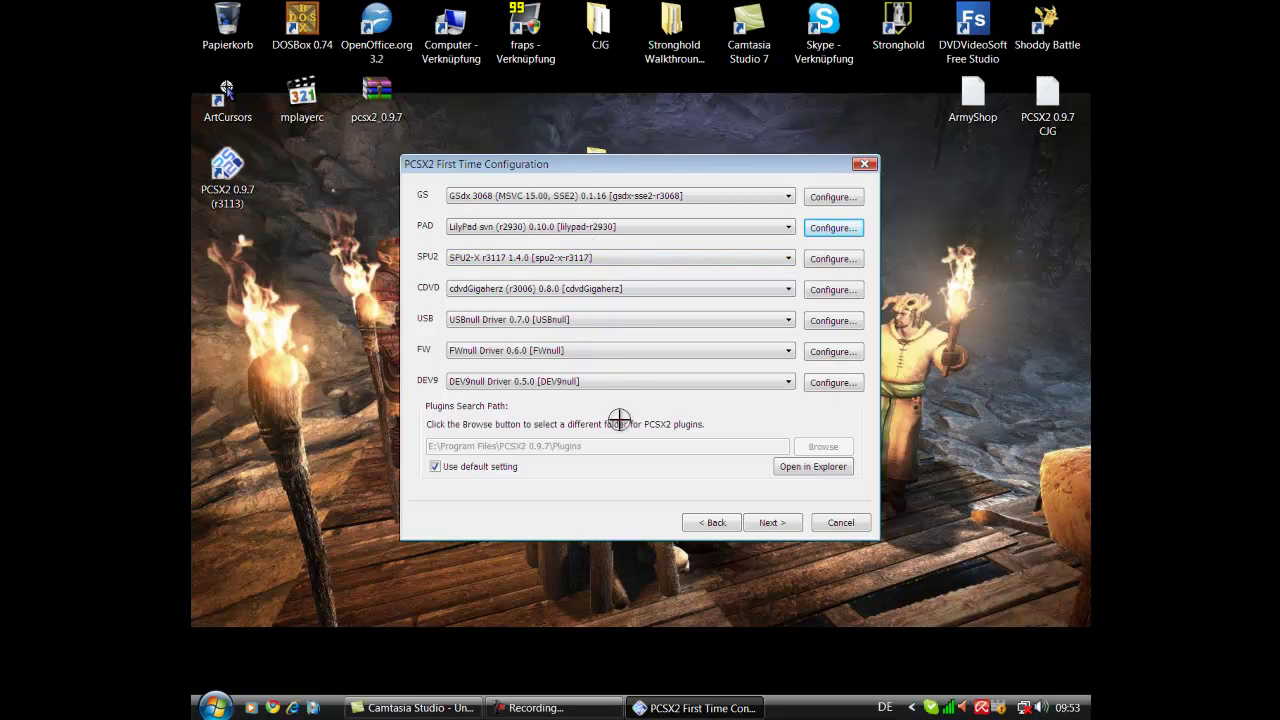
# Step: Choose the Europe v02.00 (14/06/2004) Console BIOS and finish the first-time configuration
pyautogui.click(773, 523)
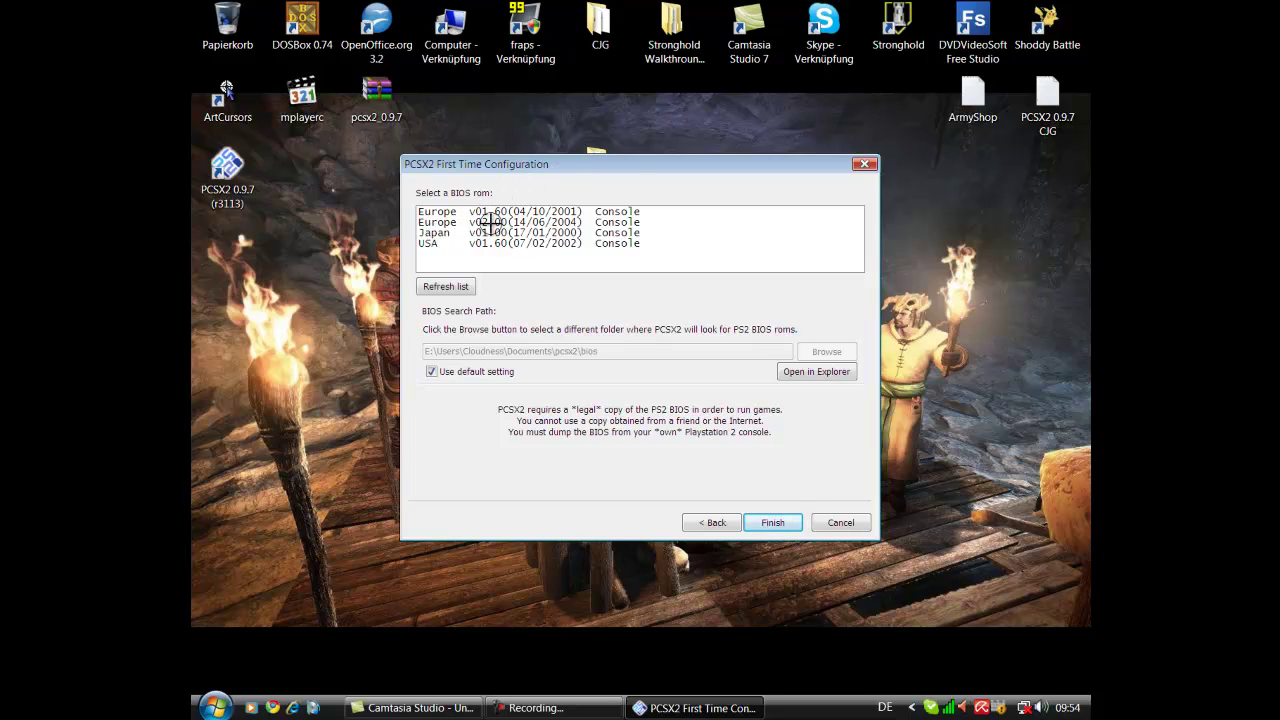
pyautogui.click(548, 222)
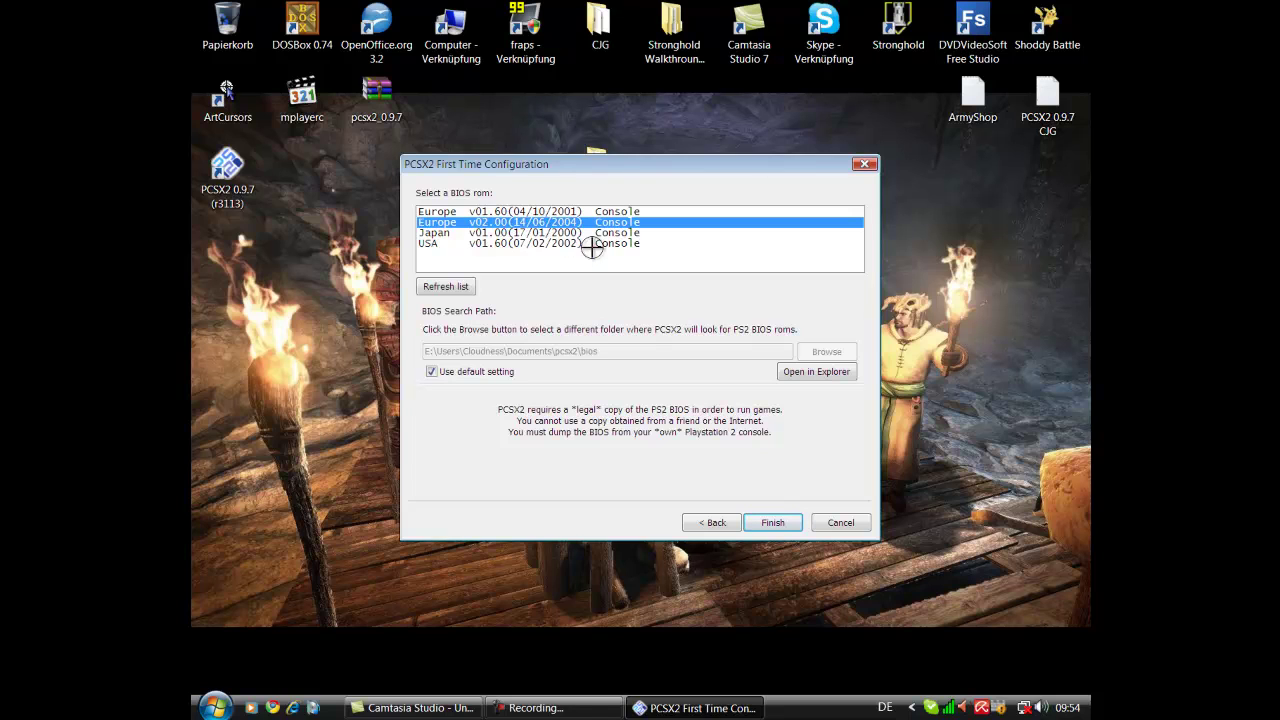
pyautogui.click(773, 523)
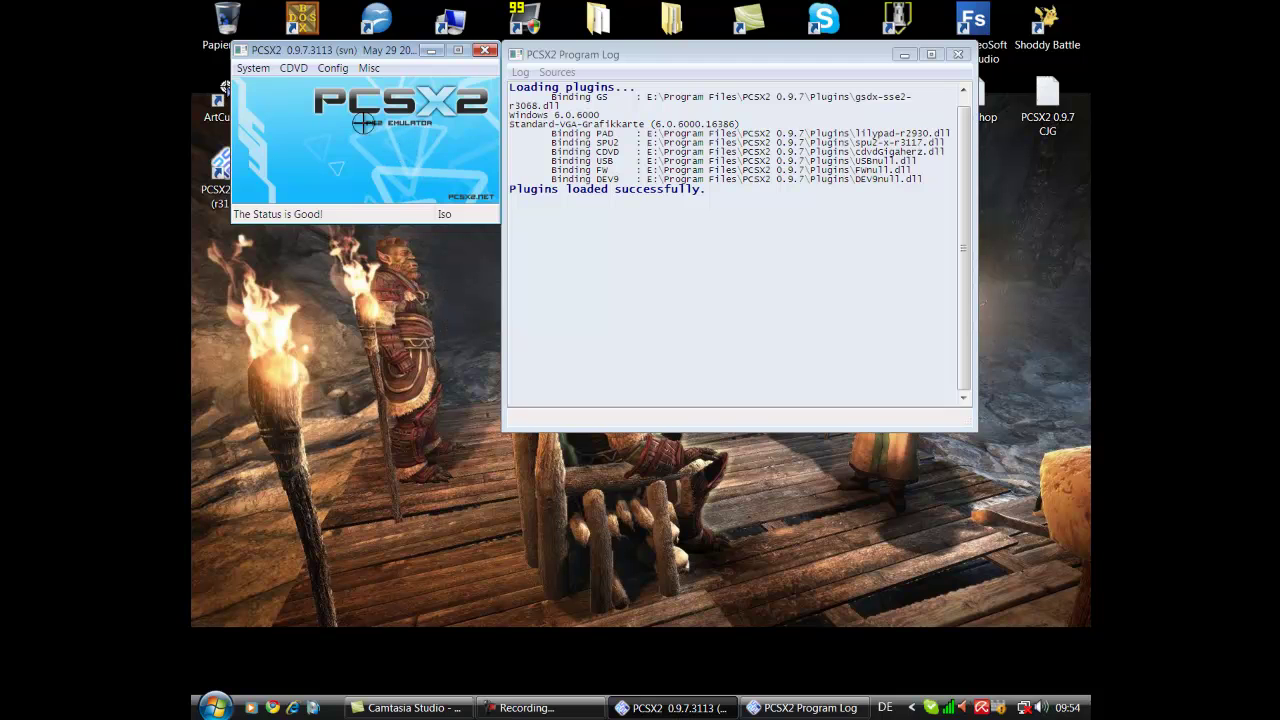
# Step: Review the system boot options and the video (GS) plugin settings, and dismiss the GSdx settings
pyautogui.click(253, 68)
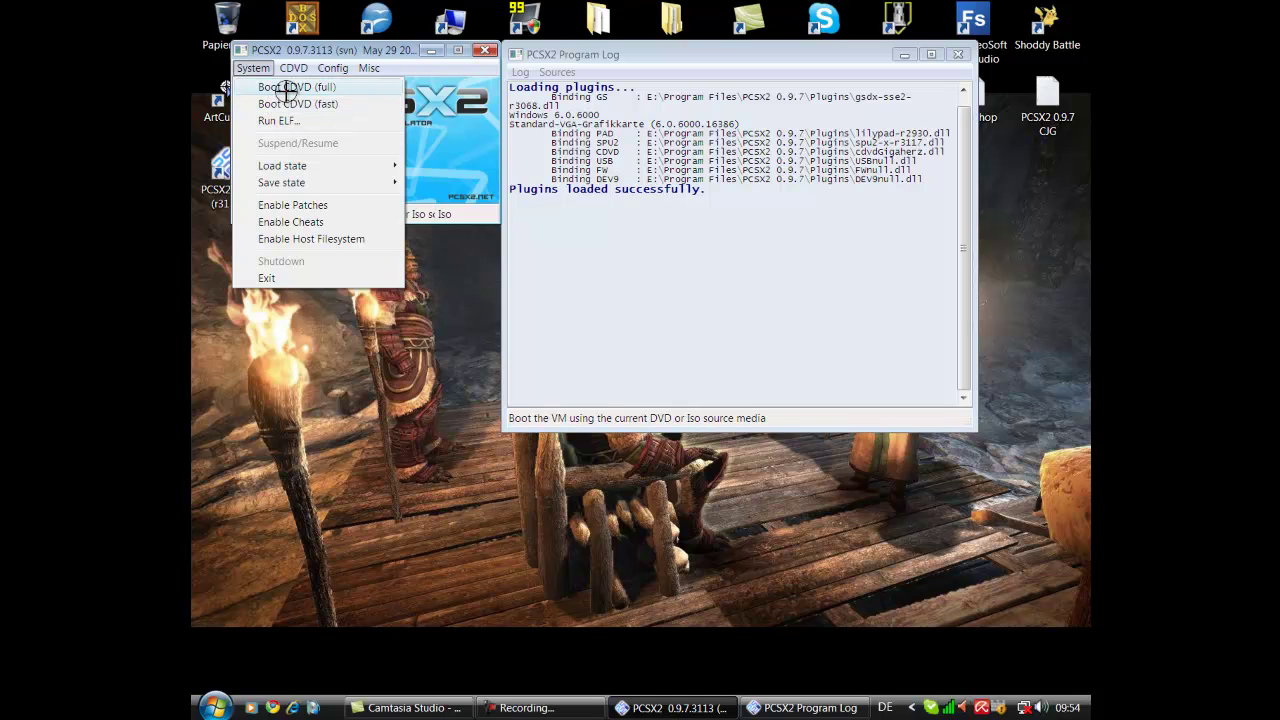
pyautogui.moveTo(292, 68)
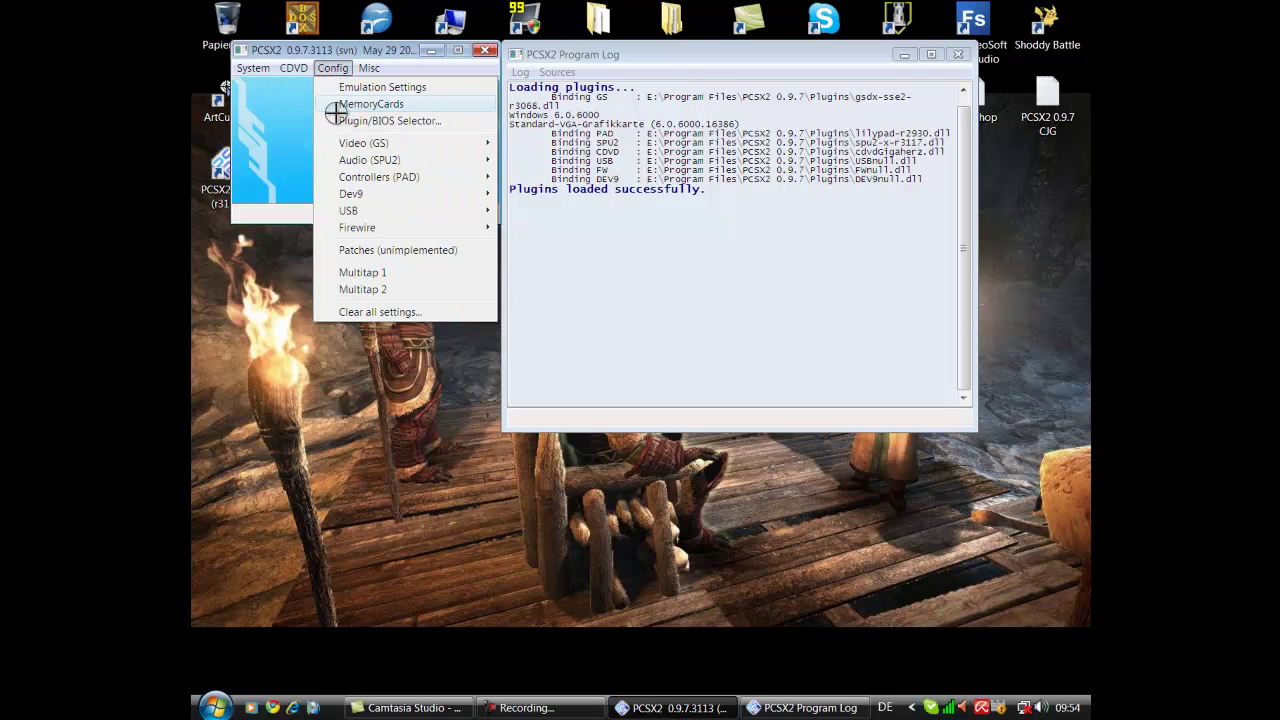
pyautogui.moveTo(338, 144)
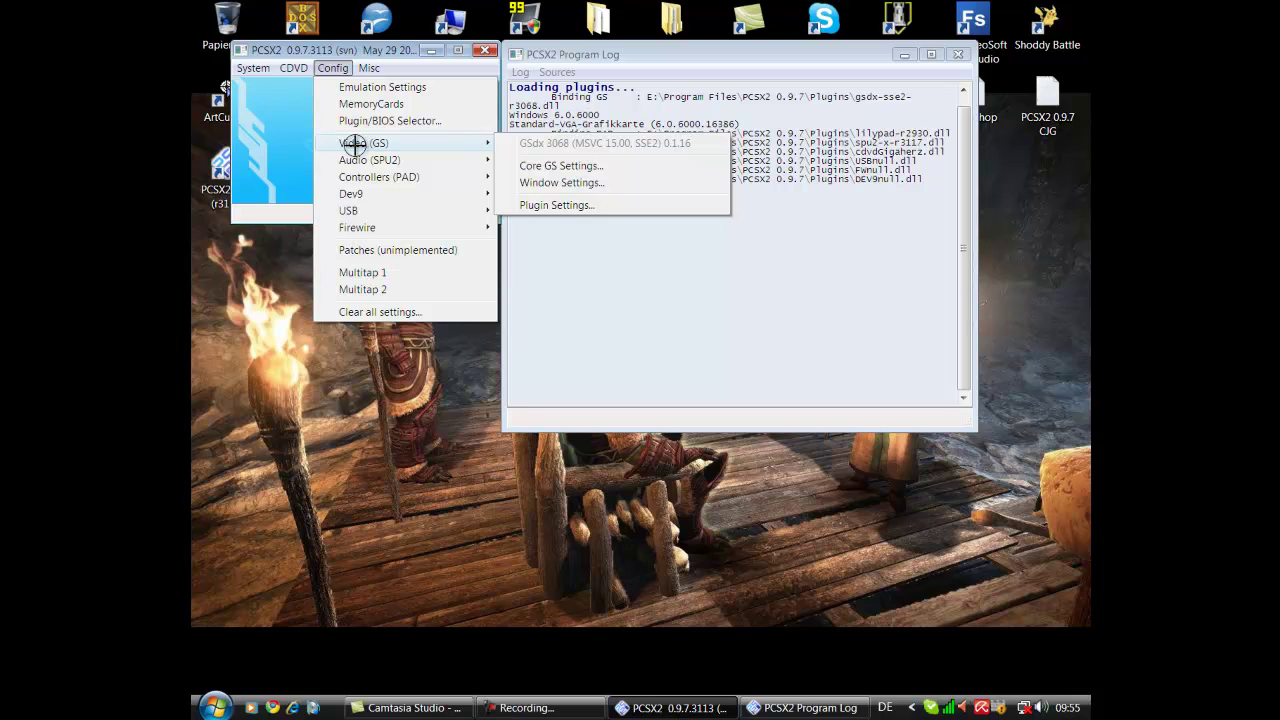
pyautogui.click(575, 204)
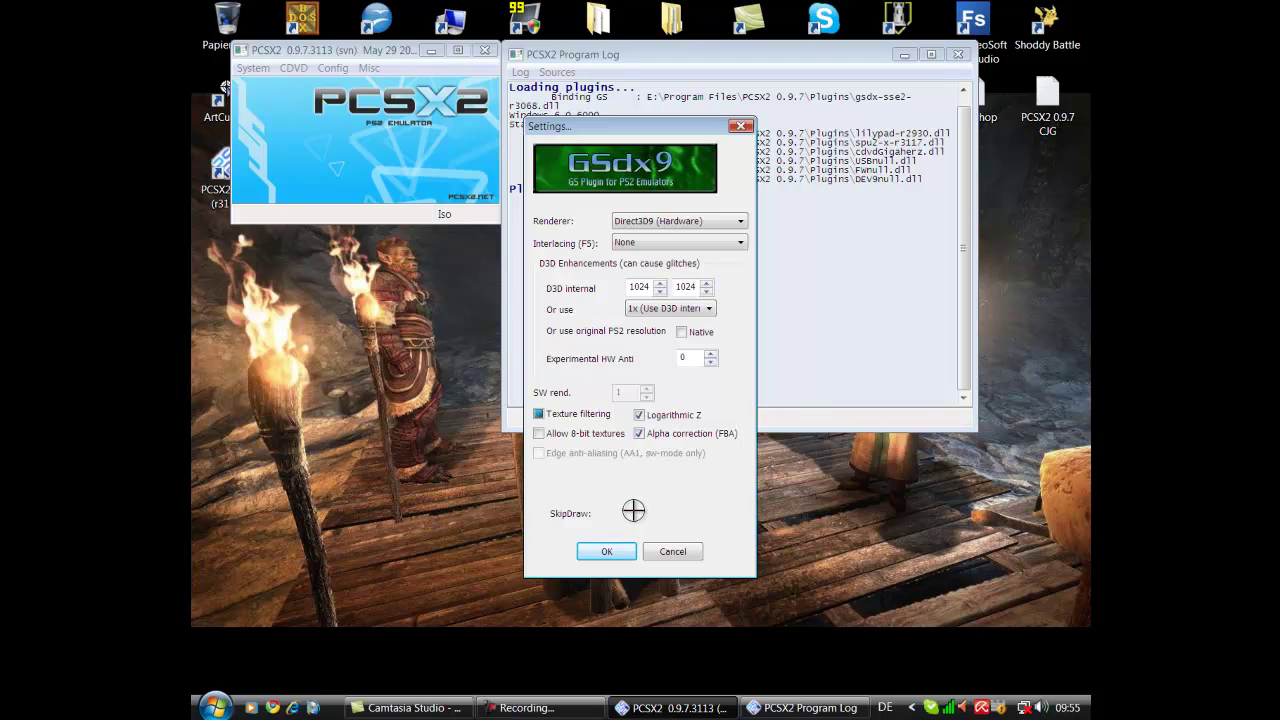
pyautogui.click(665, 551)
# Step: Examine the EE/IOP, VUs and GS pages of the emulation settings
pyautogui.click(332, 67)
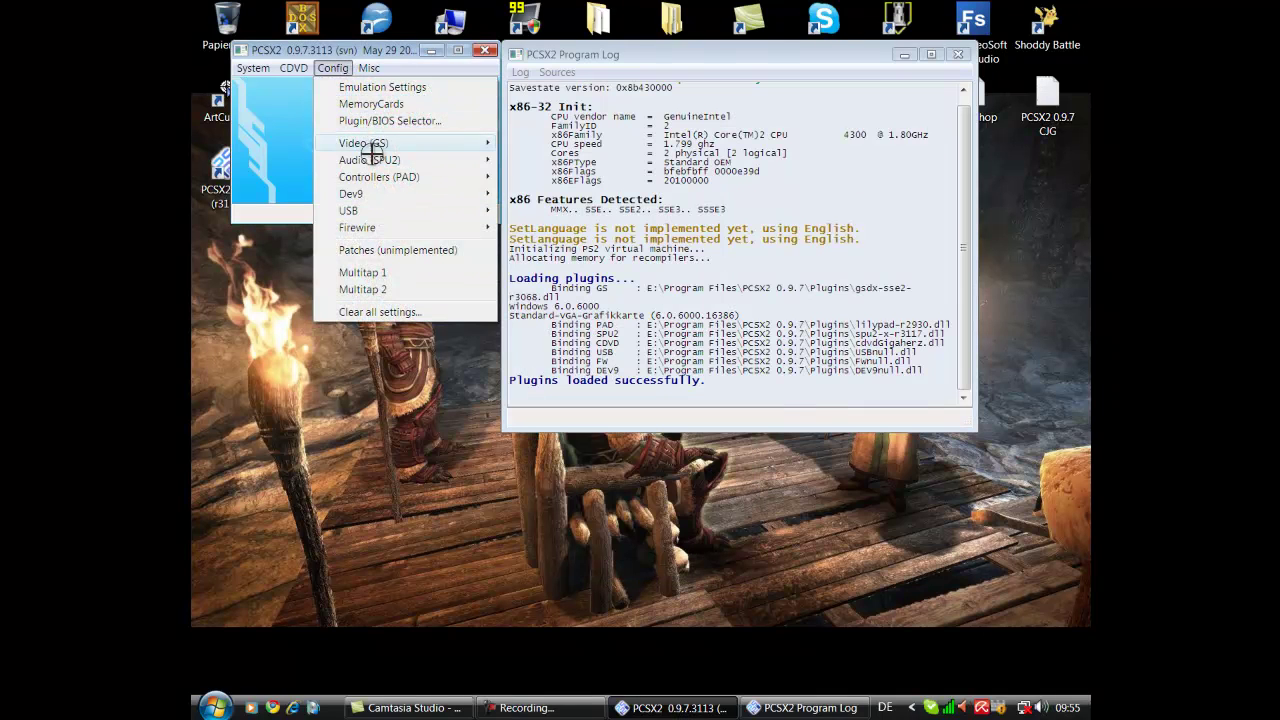
pyautogui.moveTo(364, 216)
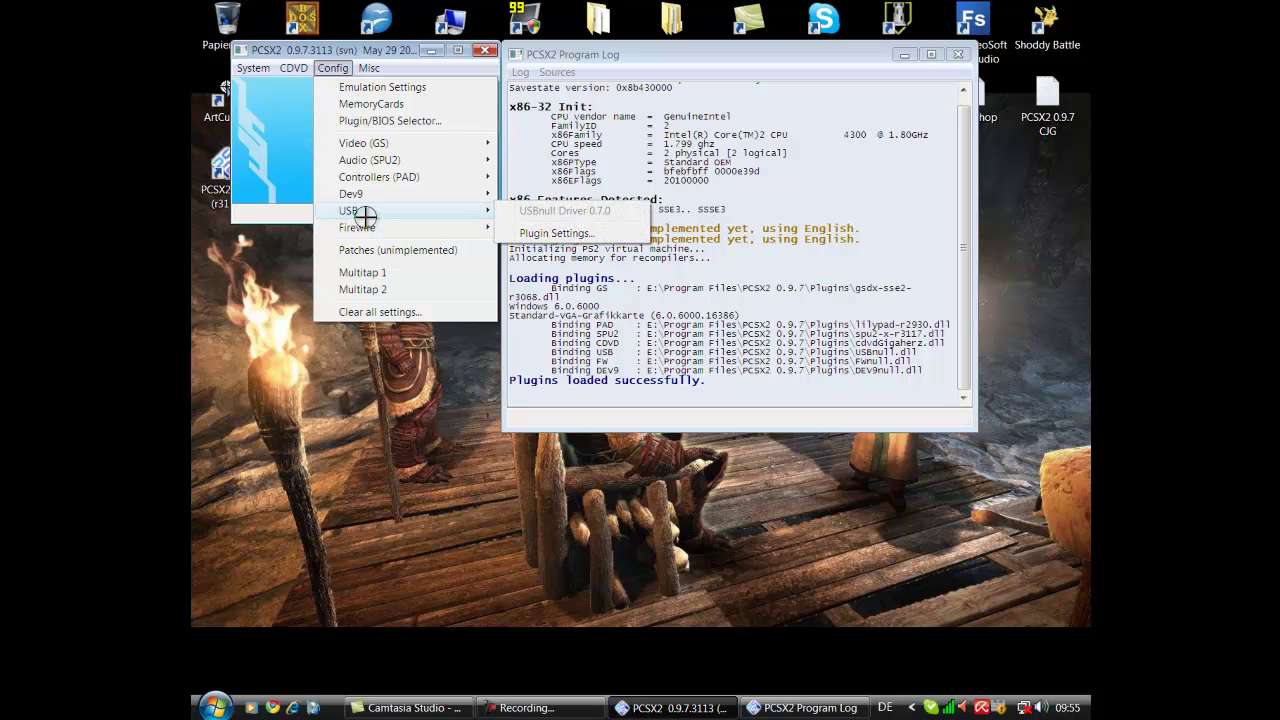
pyautogui.click(358, 91)
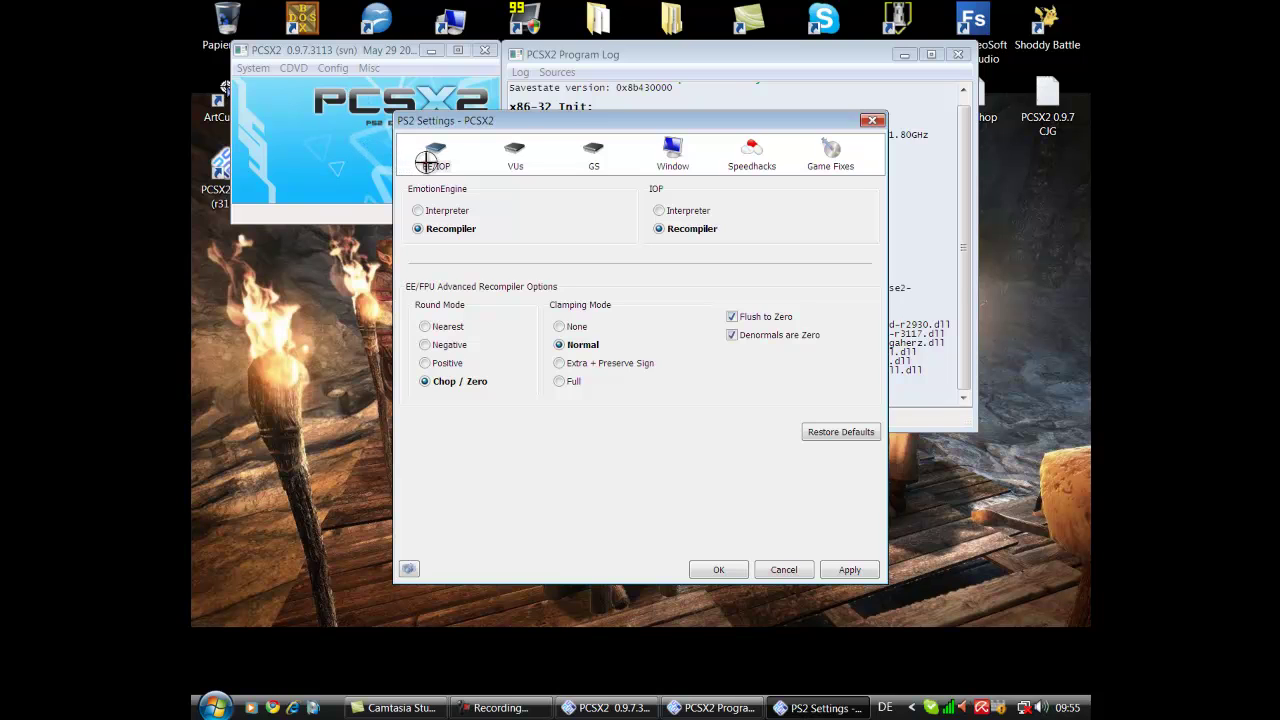
pyautogui.click(528, 163)
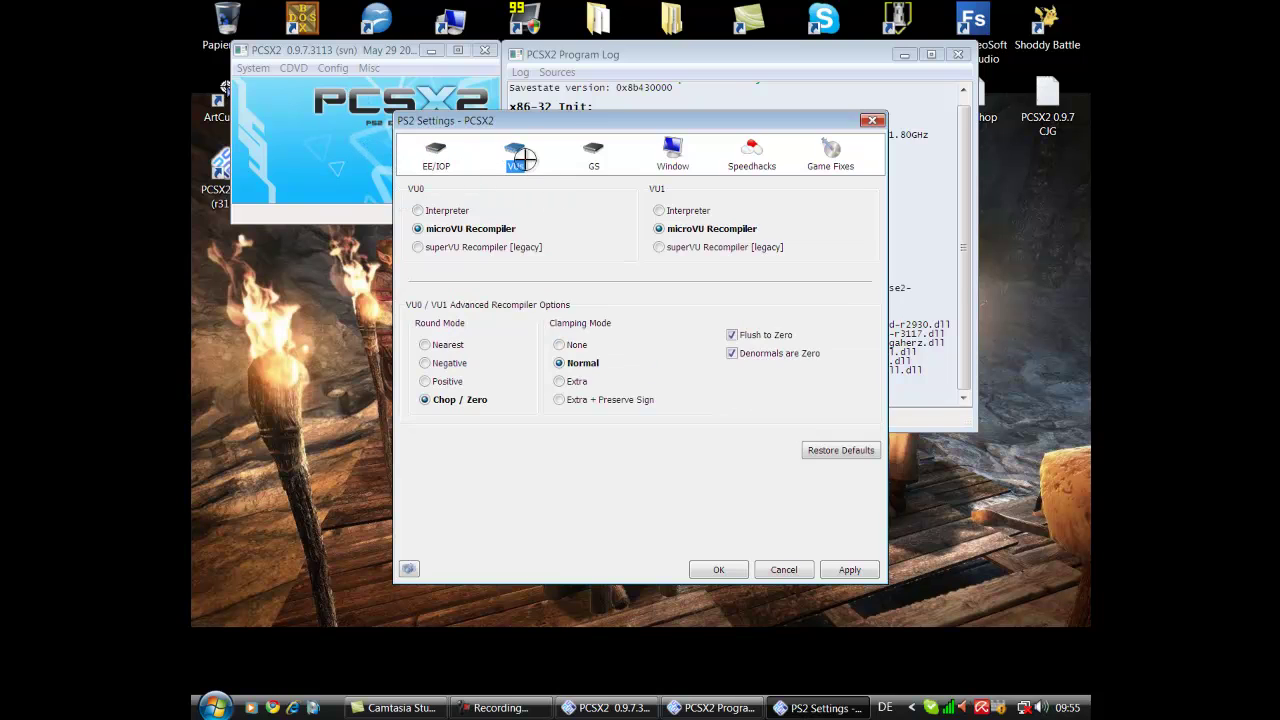
pyautogui.click(591, 168)
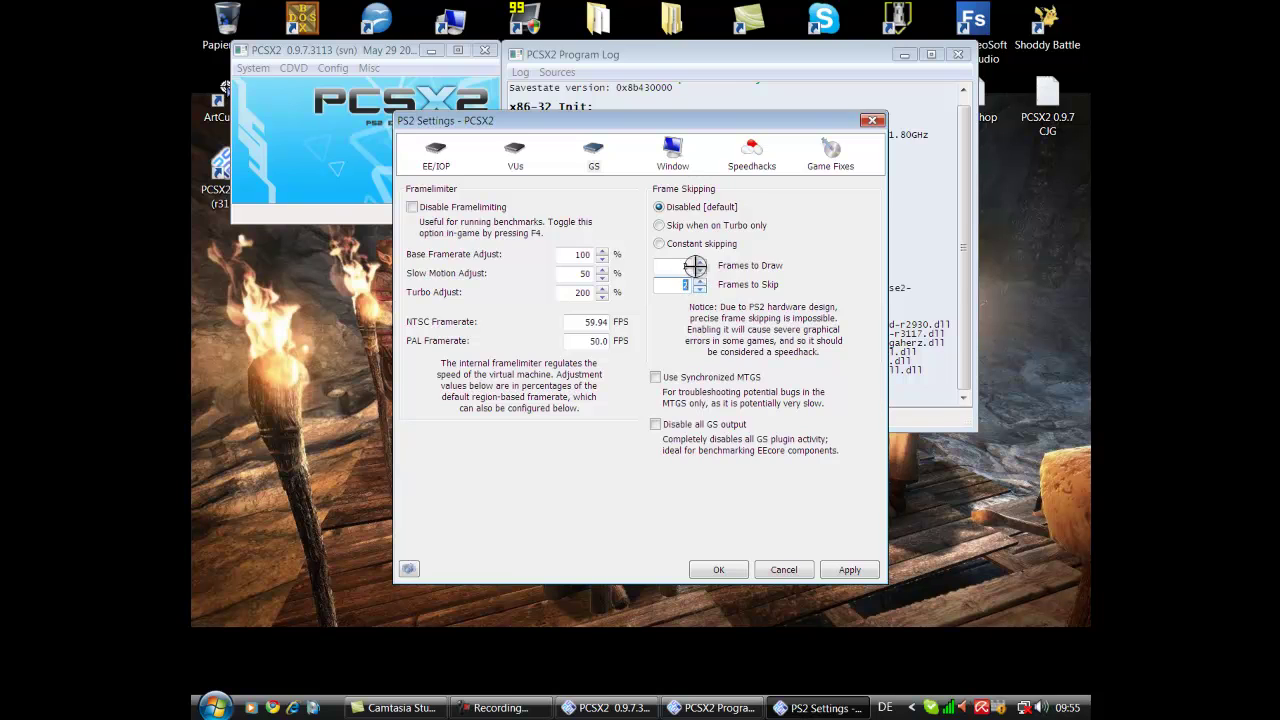
# Step: Inspect the emulation settings' window options, including the aspect ratio choices, and the Speedhacks options, and cancel the settings
pyautogui.click(677, 157)
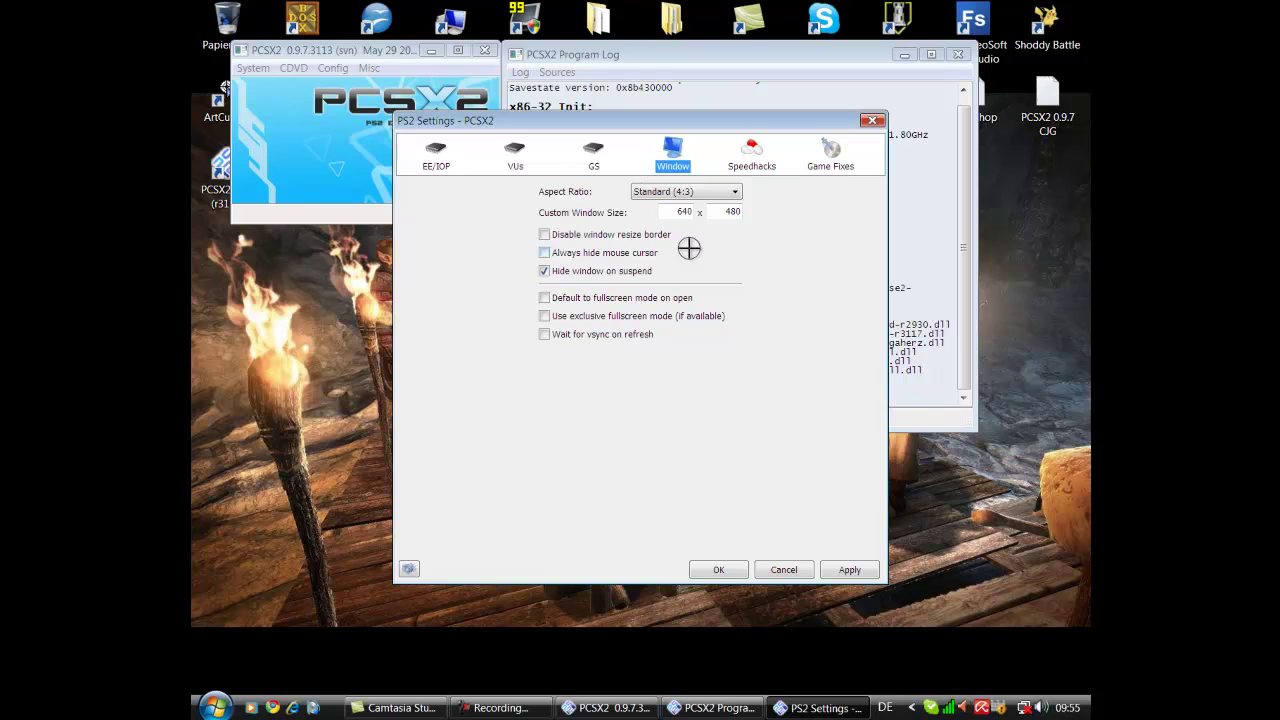
pyautogui.click(689, 191)
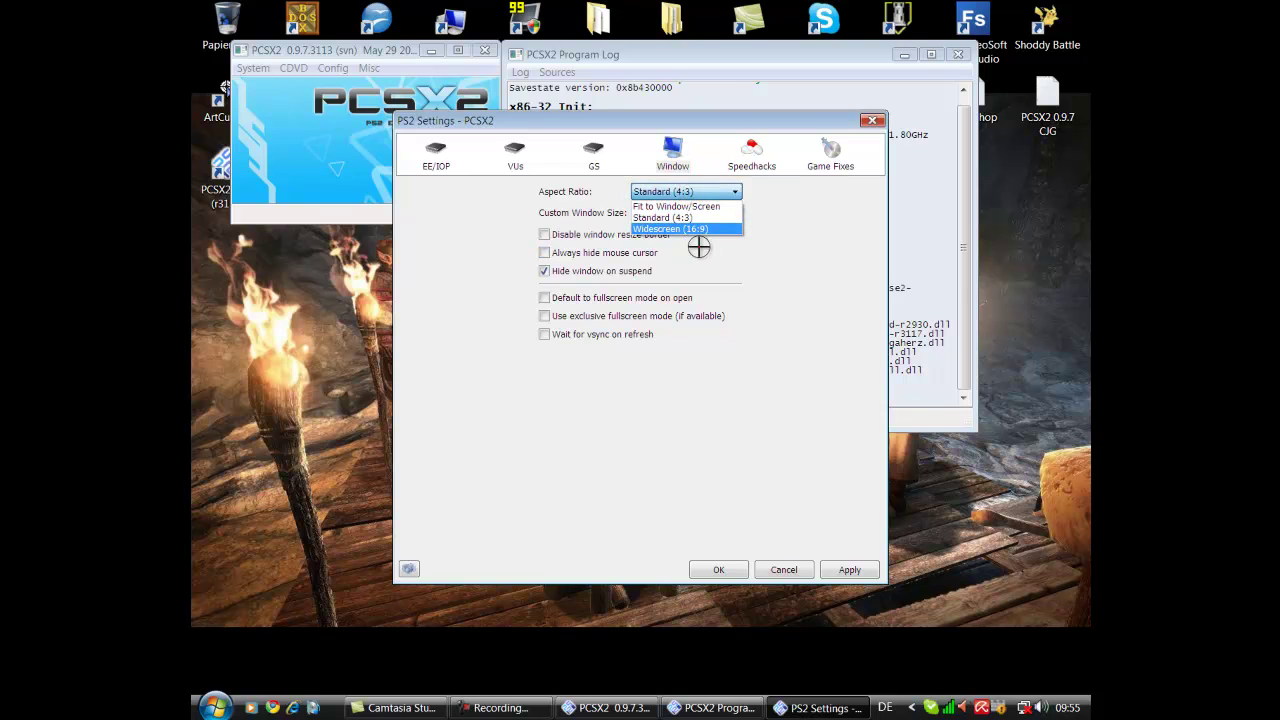
pyautogui.click(779, 270)
pyautogui.click(733, 215)
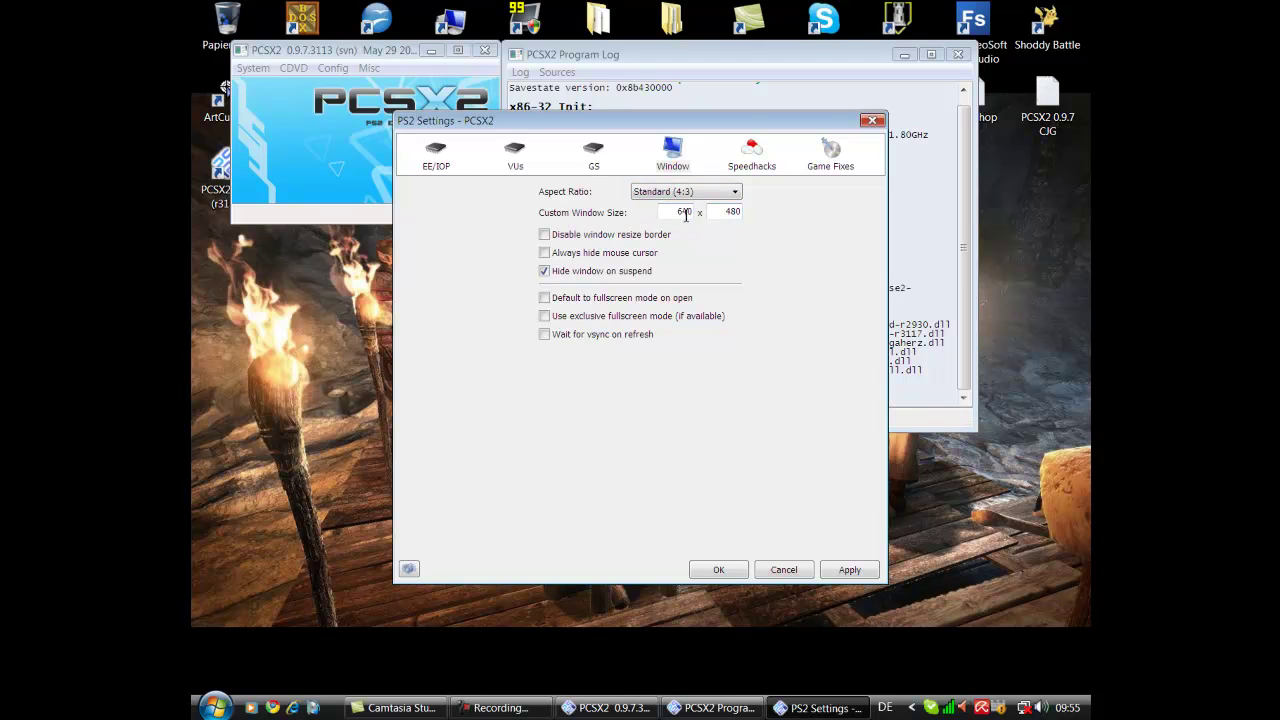
pyautogui.click(751, 157)
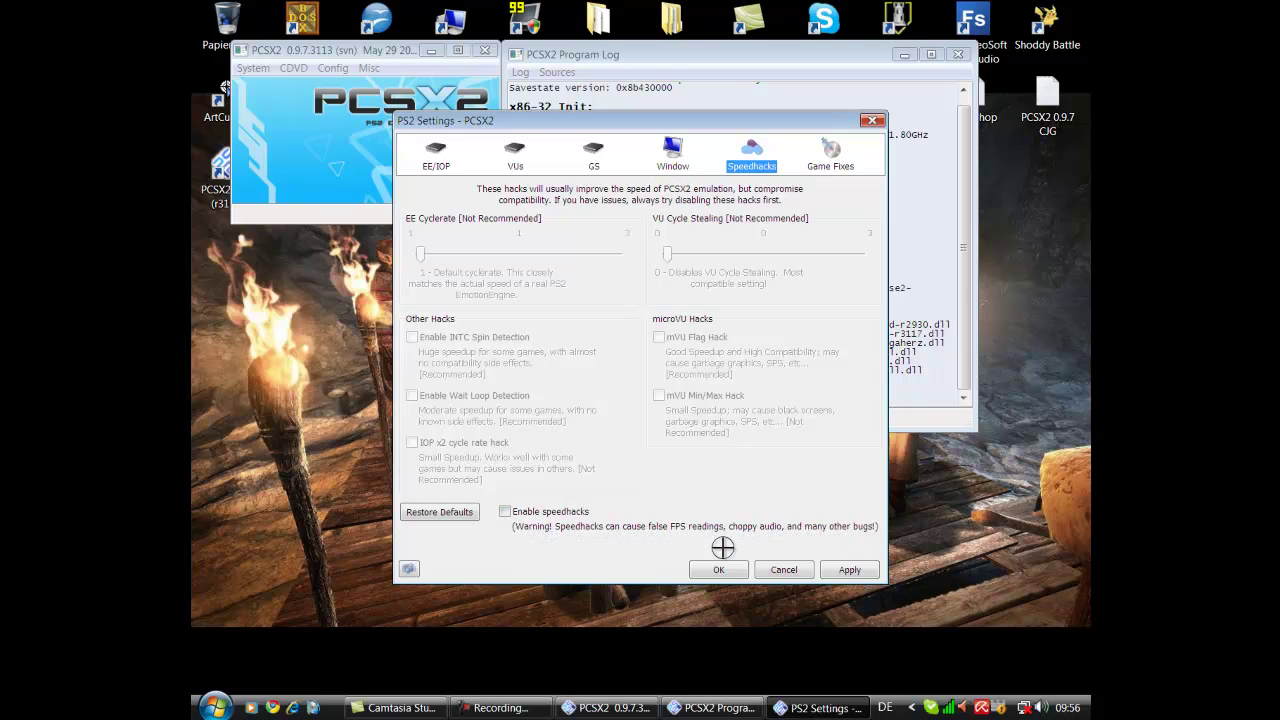
pyautogui.click(783, 570)
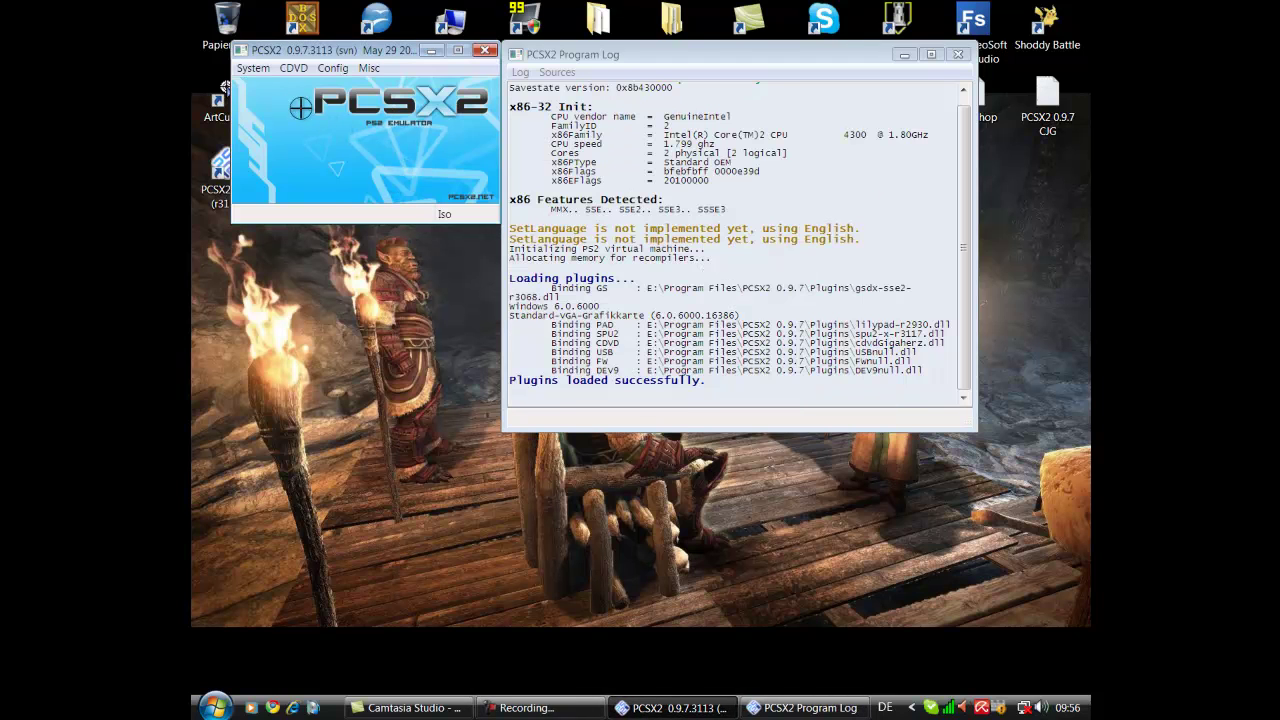
# Step: Start a full CDVD boot to view the source ISO selection, and dismiss it
pyautogui.click(243, 68)
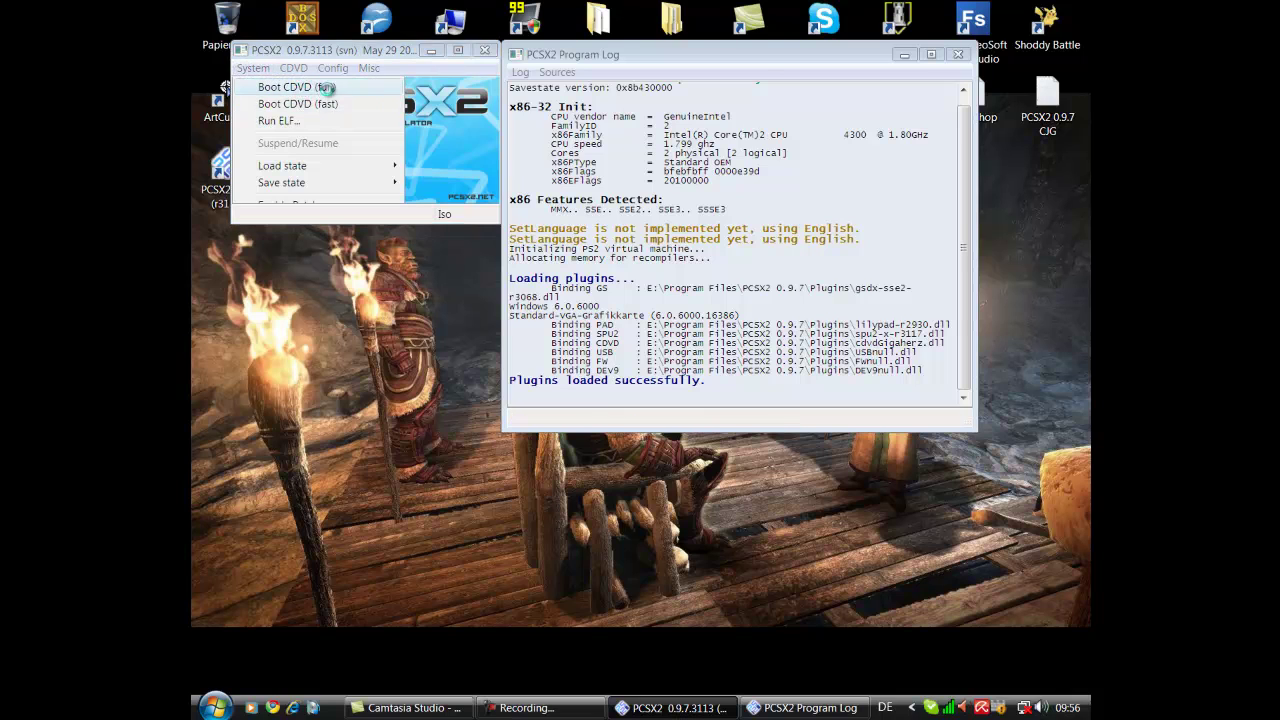
pyautogui.click(318, 87)
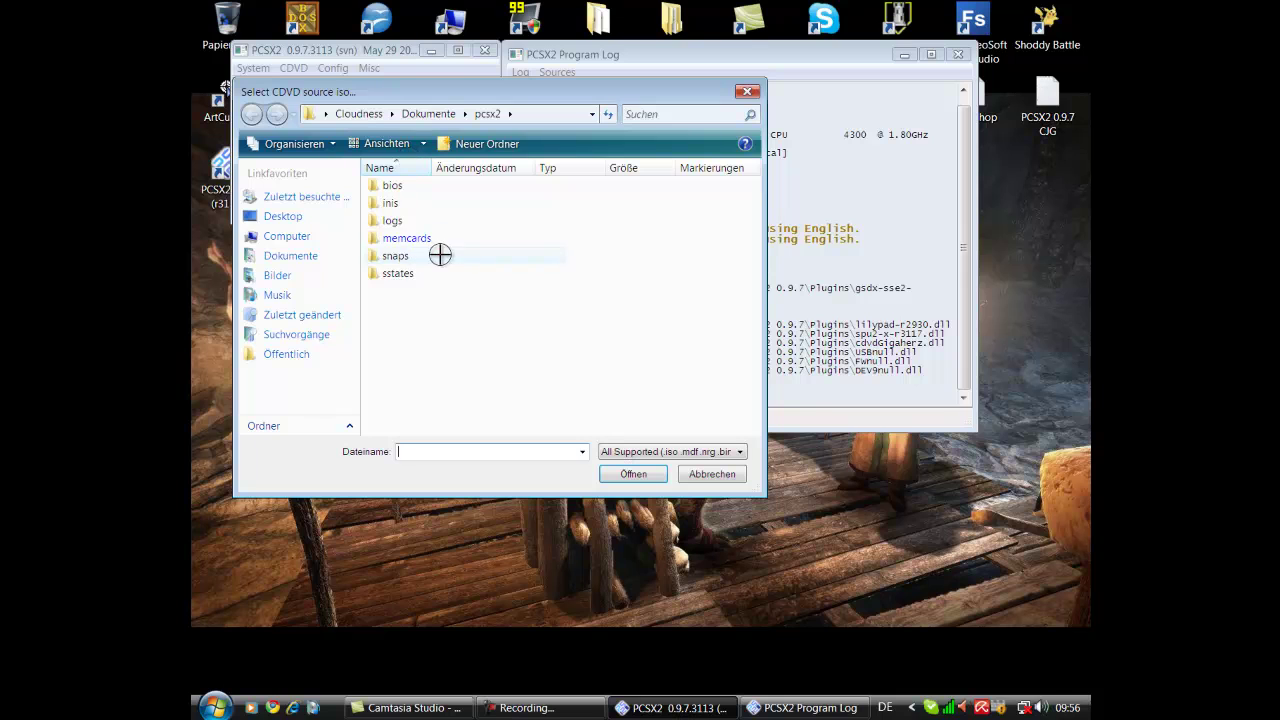
pyautogui.click(747, 91)
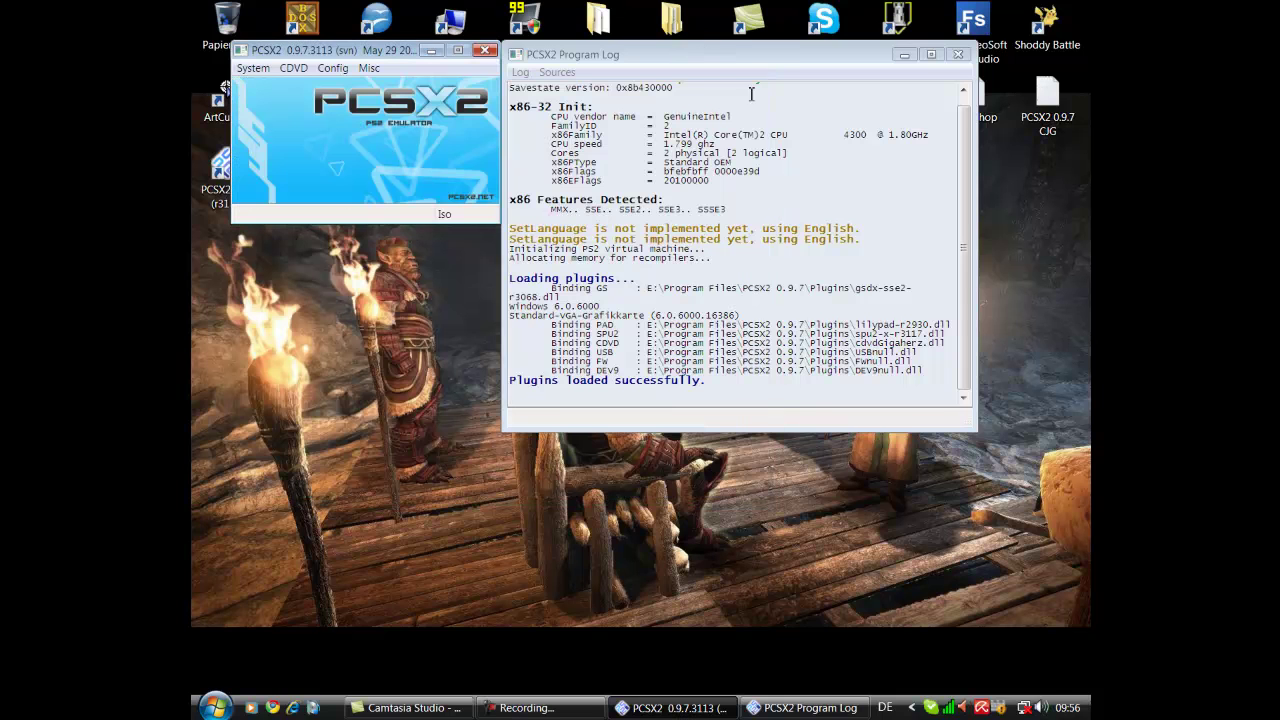
# Step: Inspect the available save-state and load-state slots, and close the emulator
pyautogui.click(253, 68)
pyautogui.moveTo(281, 178)
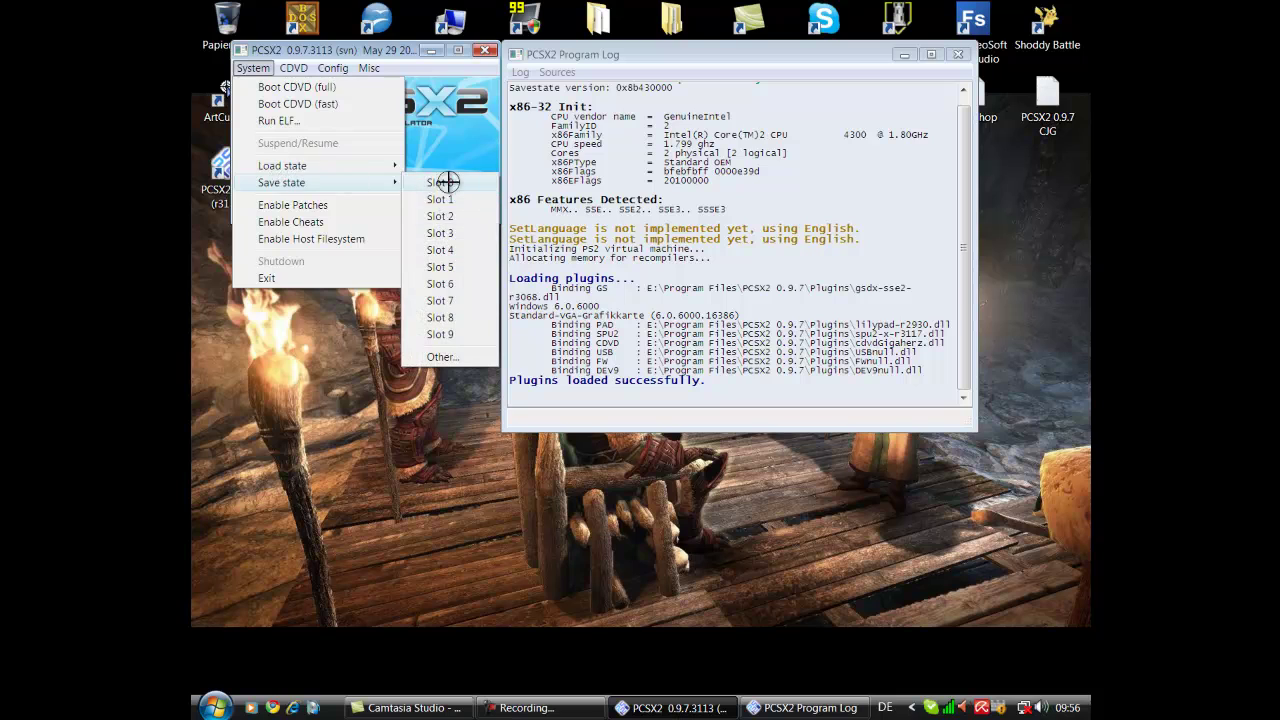
pyautogui.moveTo(359, 171)
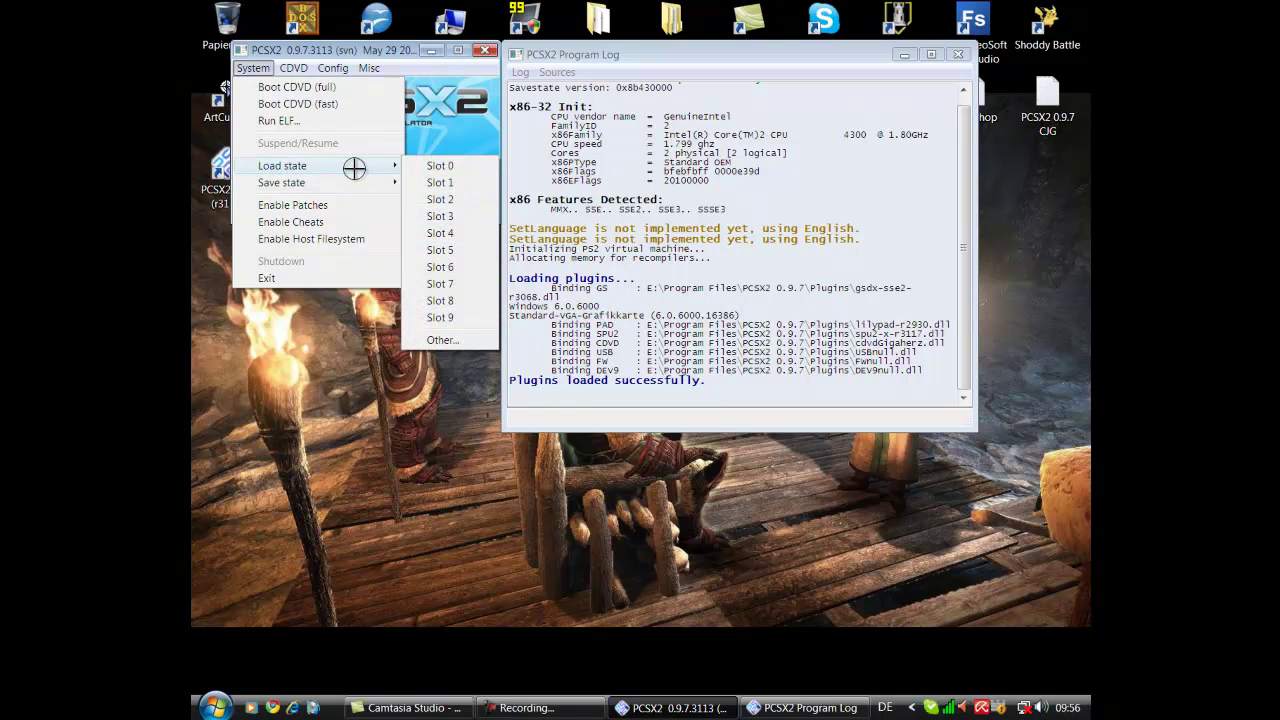
pyautogui.click(443, 139)
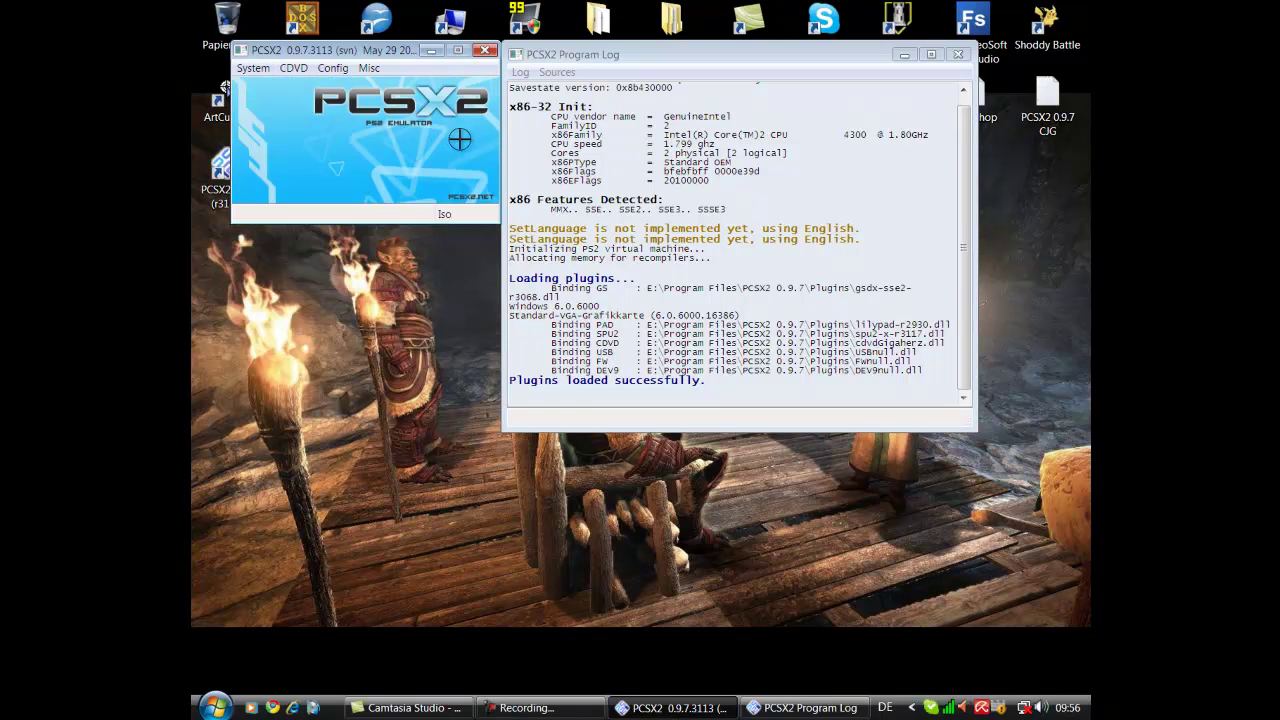
pyautogui.click(484, 50)
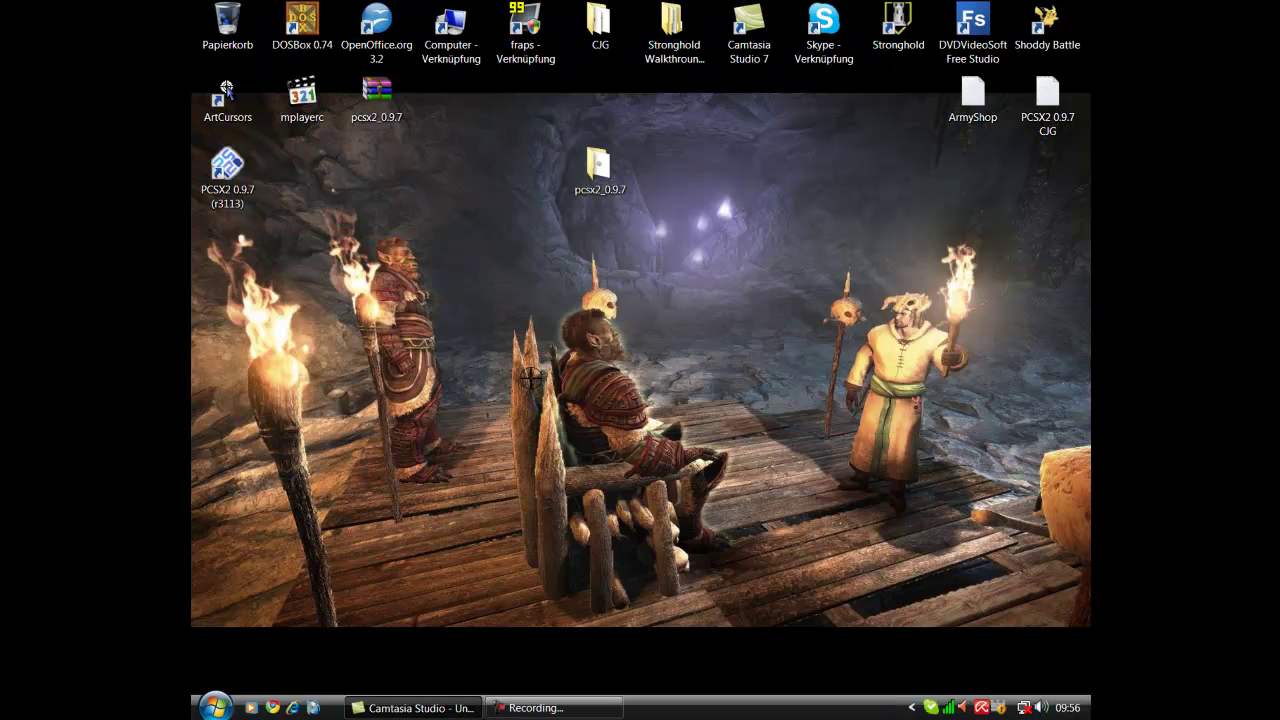